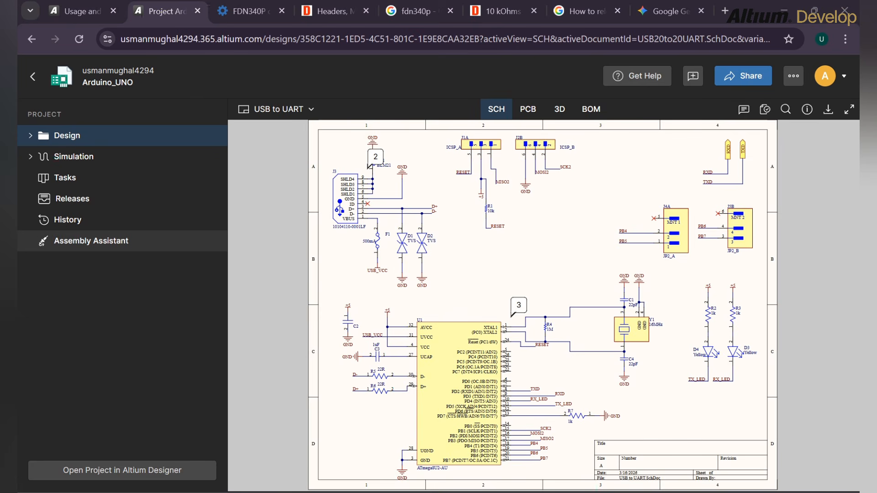
Step: Review the Arduino_UNO project's bill of materials and its schematic, PCB and 3D views
left_click(591, 109)
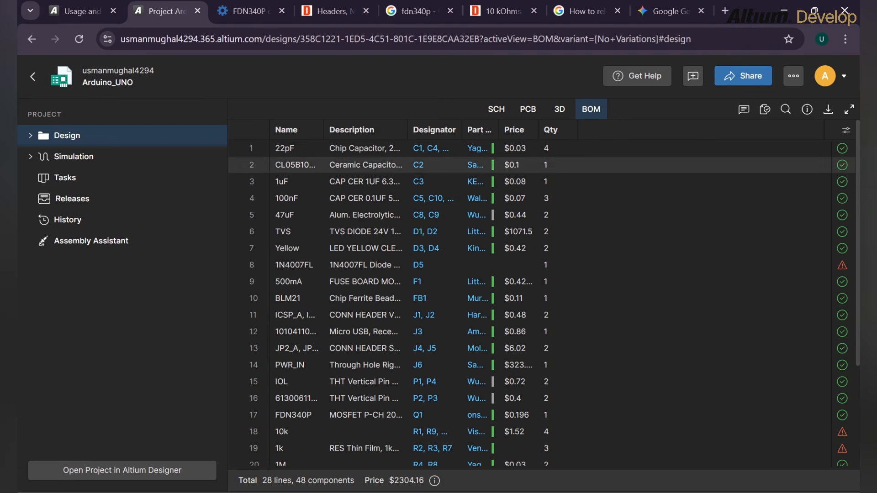
scroll(457, 348, "down", 3)
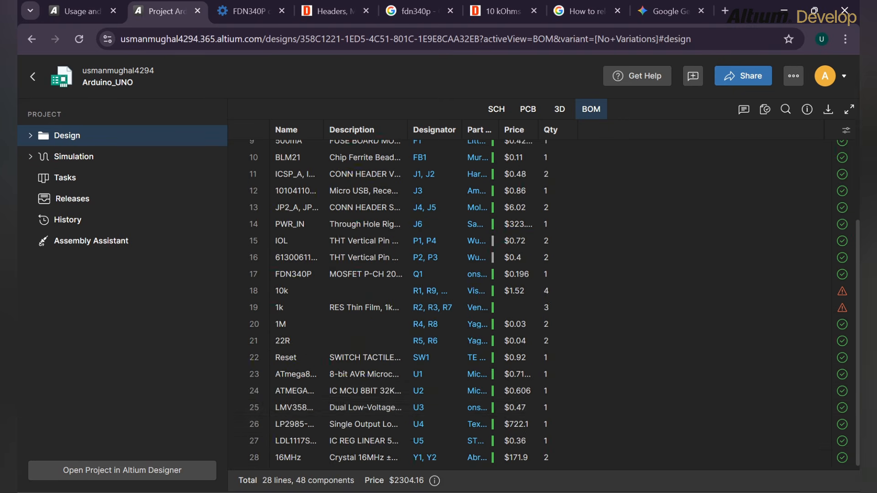
scroll(457, 298, "up", 3)
left_click(496, 109)
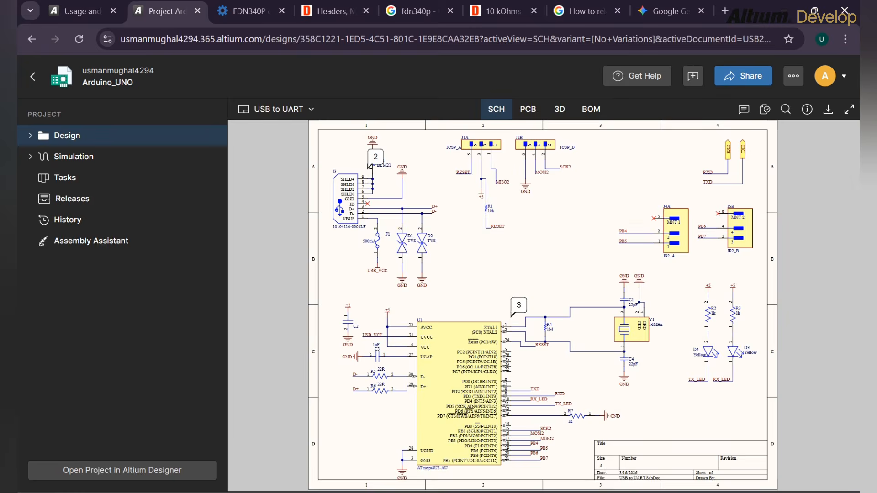
left_click(528, 109)
left_click(559, 108)
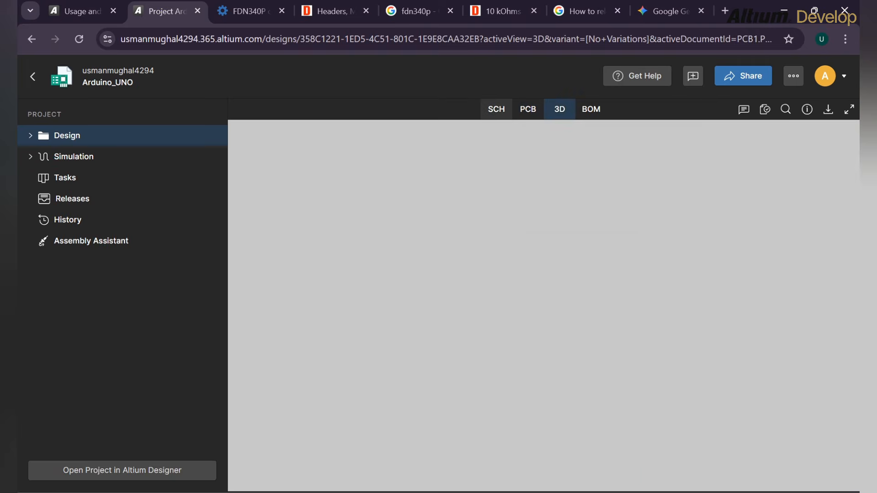
left_click(496, 108)
Step: Review releases A.1 and A.2 in the project's release list, and return to the design view
left_click(73, 198)
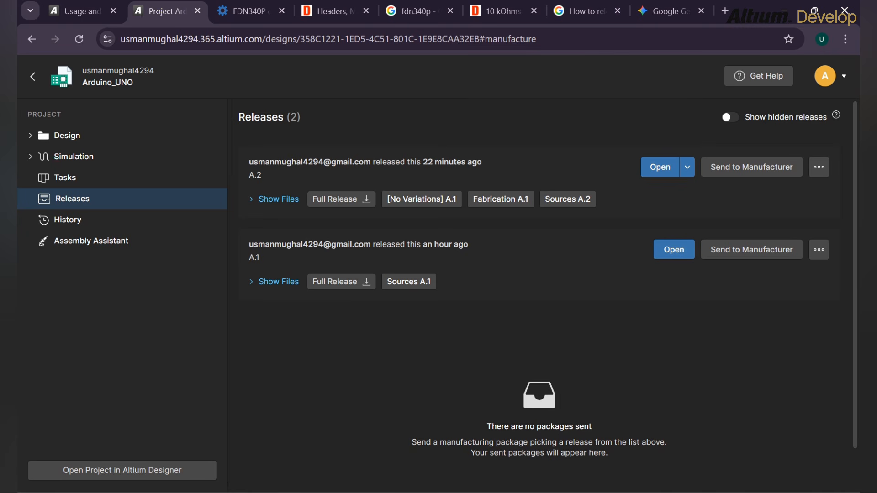
left_click_drag(468, 244, 253, 244)
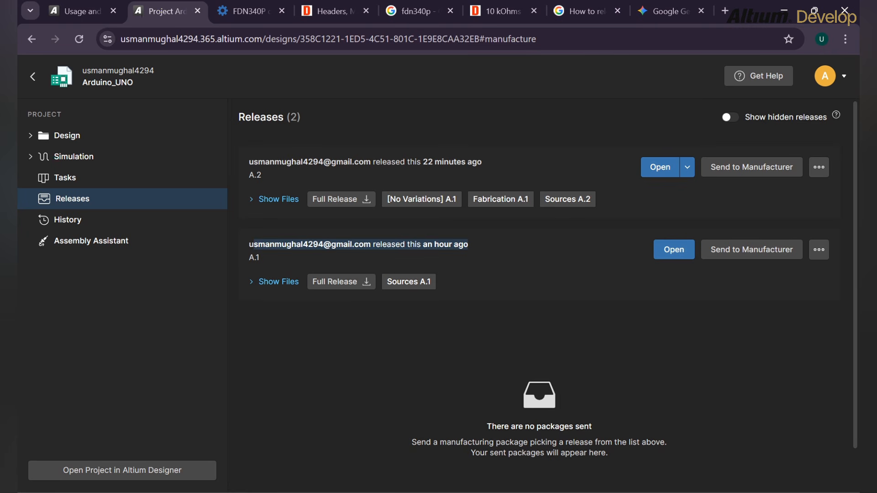
left_click_drag(482, 162, 292, 175)
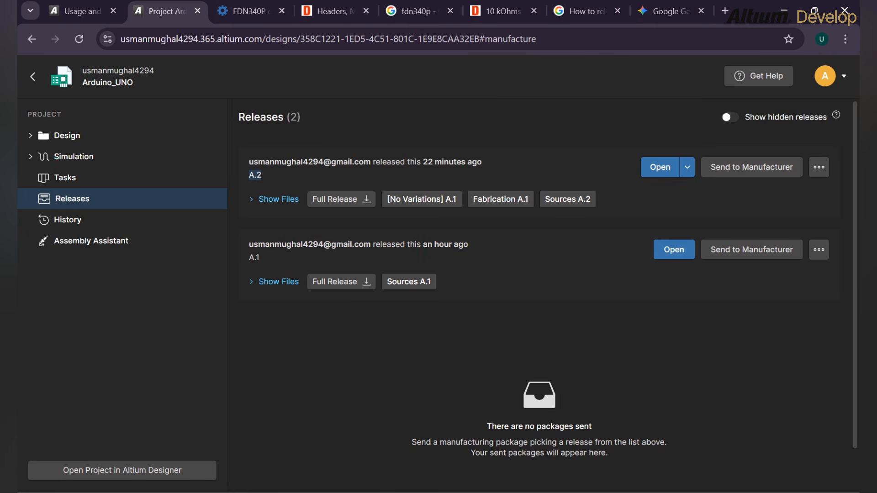
left_click_drag(468, 244, 423, 244)
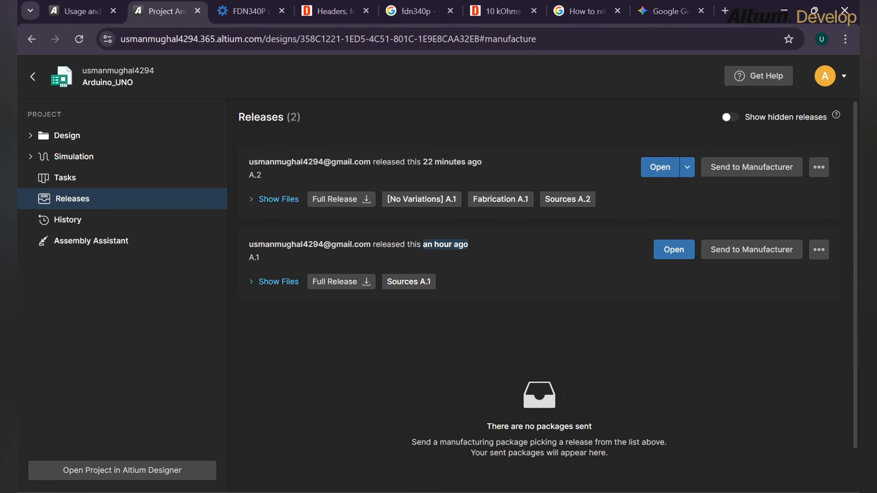
left_click(424, 246)
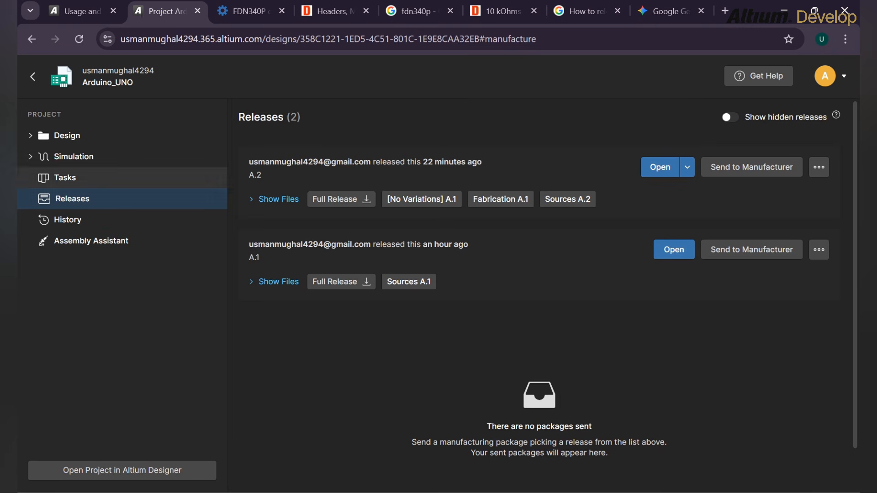
left_click(66, 136)
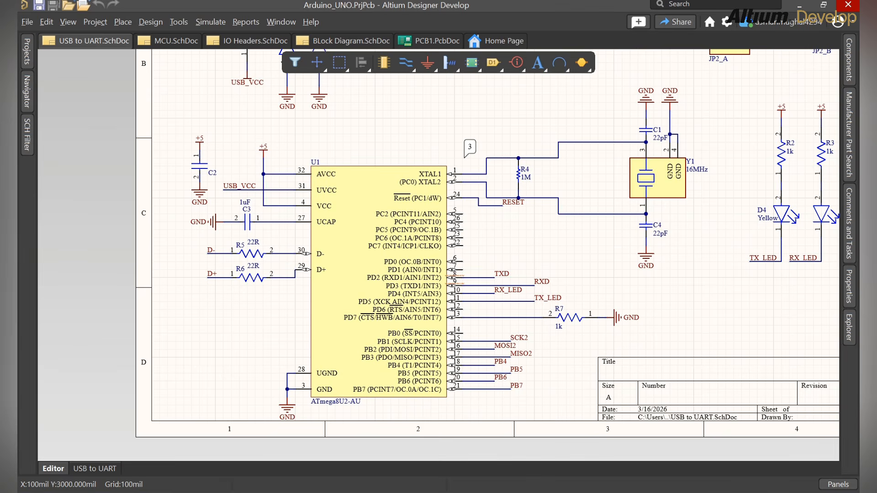
Step: Switch to Altium Designer and examine the USB to UART schematic, including the RXD and TXD ports and the header connectors
mouse_move(152, 190)
right_mouse_down()
mouse_move(204, 196)
mouse_move(148, 182)
mouse_move(145, 189)
right_mouse_up()
right_click_drag(321, 213, 244, 247)
right_click_drag(444, 283, 441, 360)
middle_click_drag(440, 361, 440, 372)
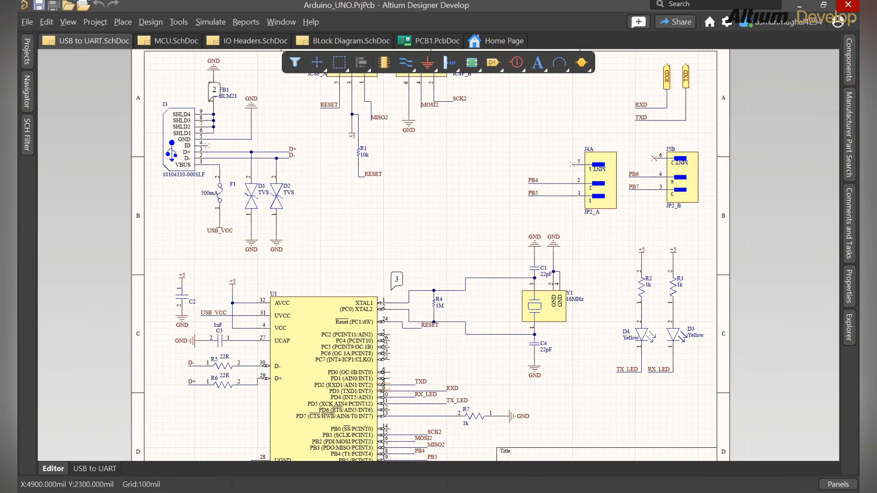
right_click_drag(443, 224, 461, 215)
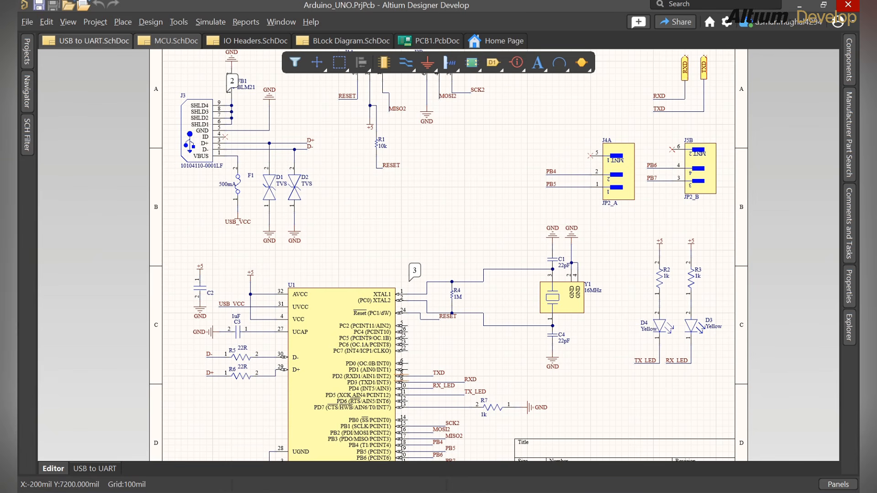
right_click_drag(671, 85, 627, 168)
scroll(626, 168, "up", 4, "ctrl")
right_click_drag(707, 118, 675, 221)
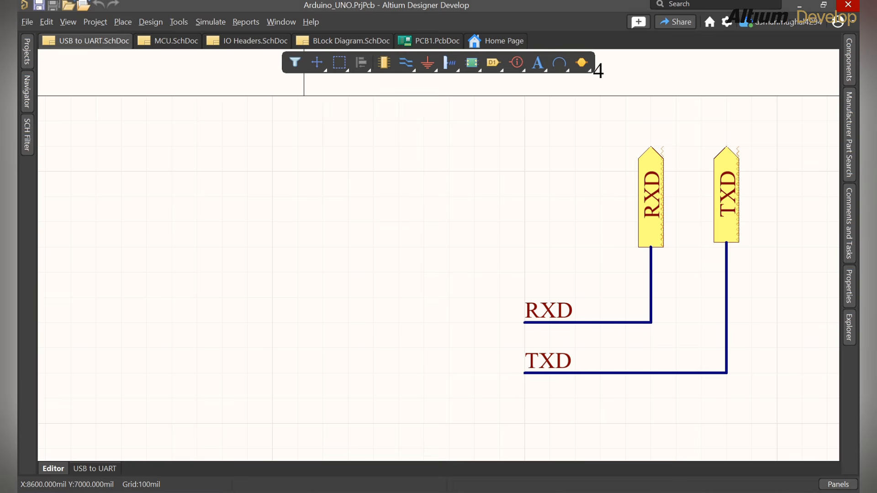
right_click_drag(676, 272, 698, 218)
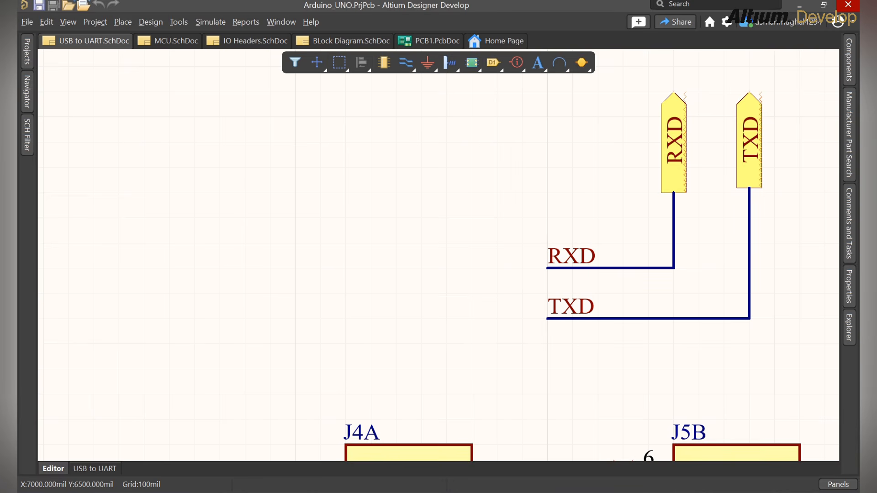
scroll(324, 203, "down", 3, "ctrl")
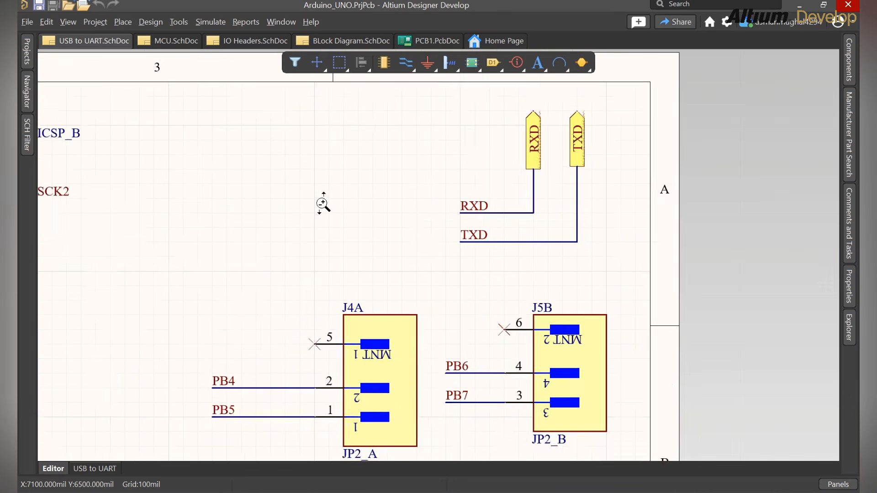
scroll(322, 204, "down", 2, "ctrl")
right_click_drag(258, 190, 512, 177)
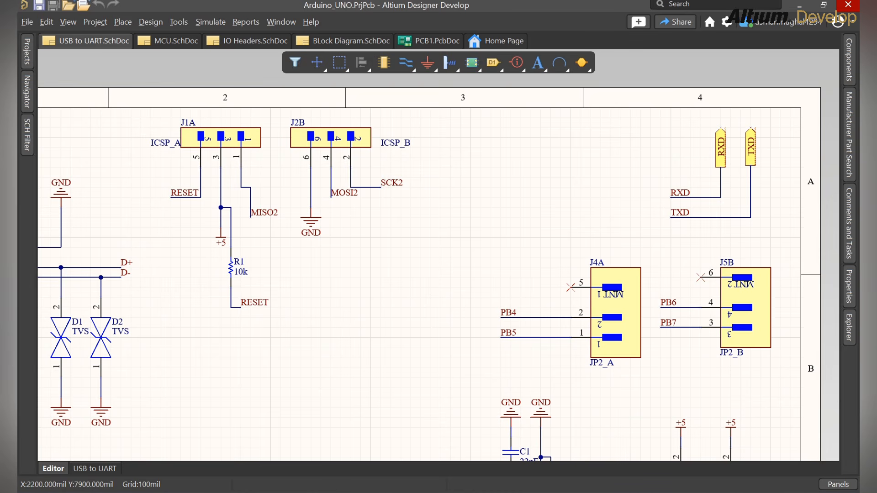
Step: Add a new output job file to the Arduino_UNO project, save it as Job3, and save the project changes to the server
left_click(27, 51)
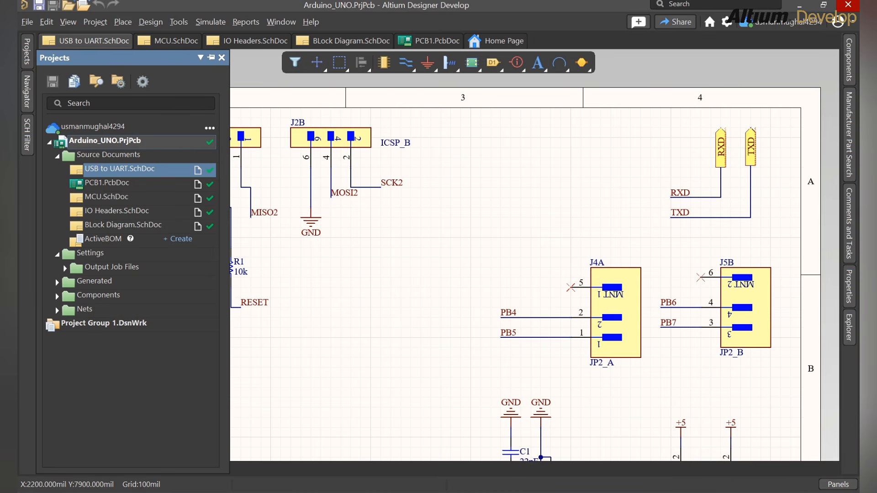
right_click(106, 141)
mouse_move(160, 168)
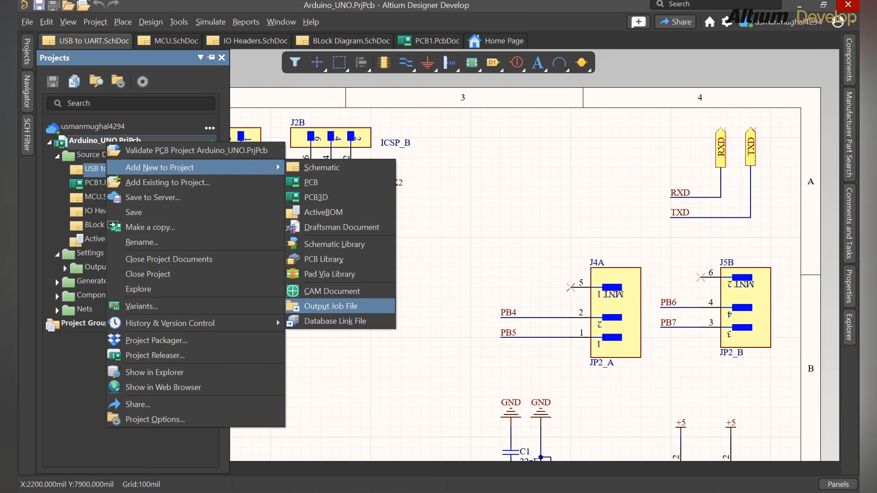
left_click(331, 306)
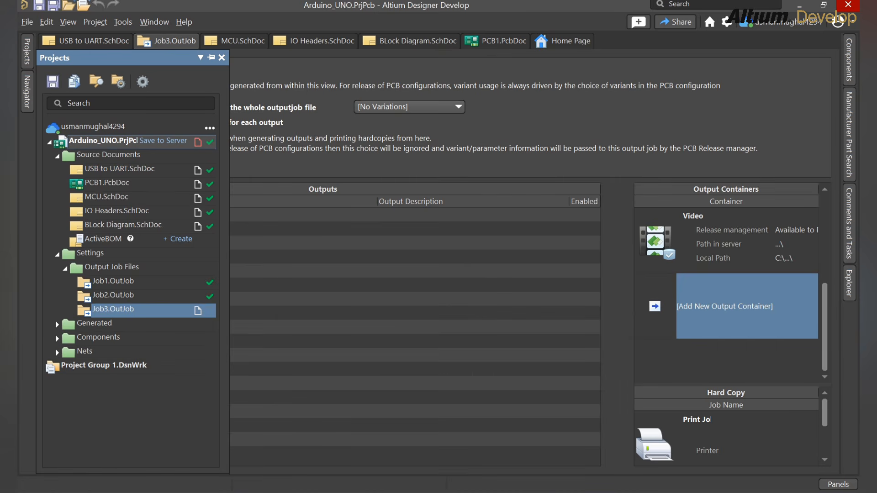
key("ctrl+s")
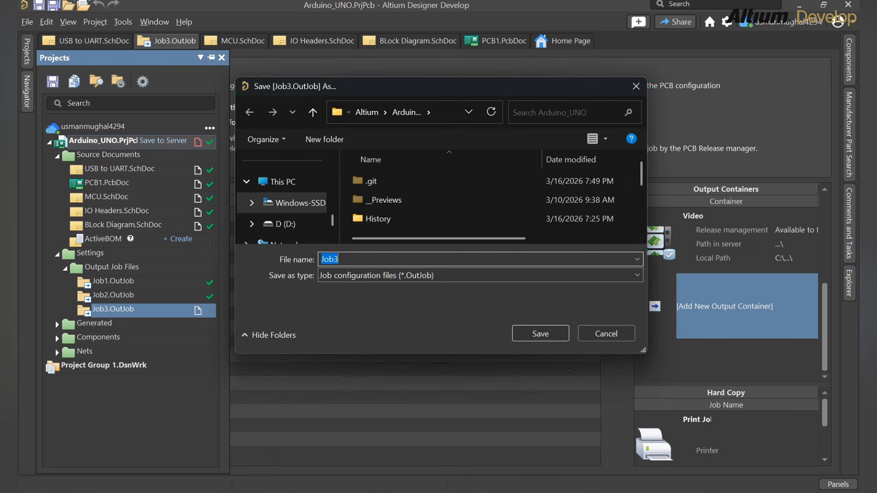
key("Return")
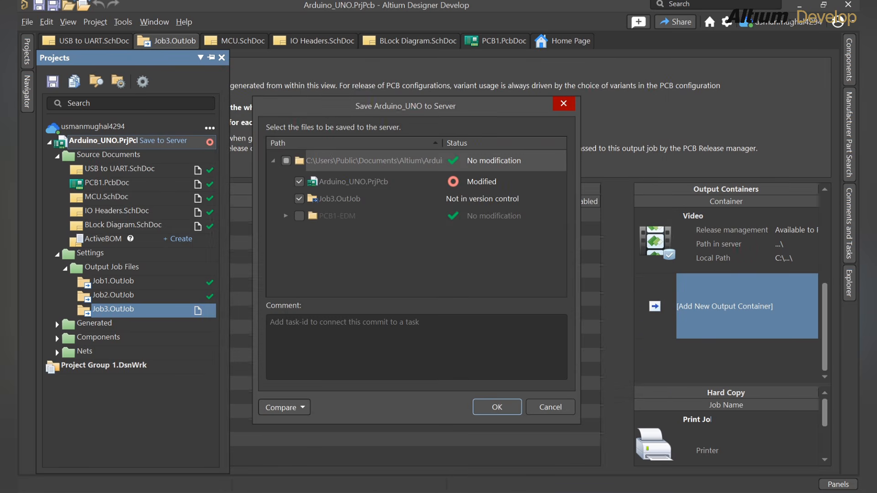
key("Return")
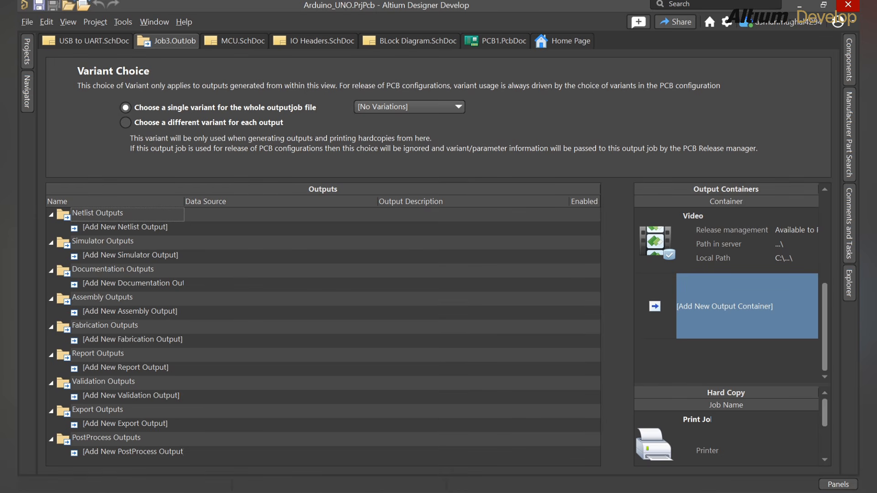
Step: Keep a single variant for the whole output job and add an Assembly Drawings output with [PCB Document] as its data source
left_click(125, 123)
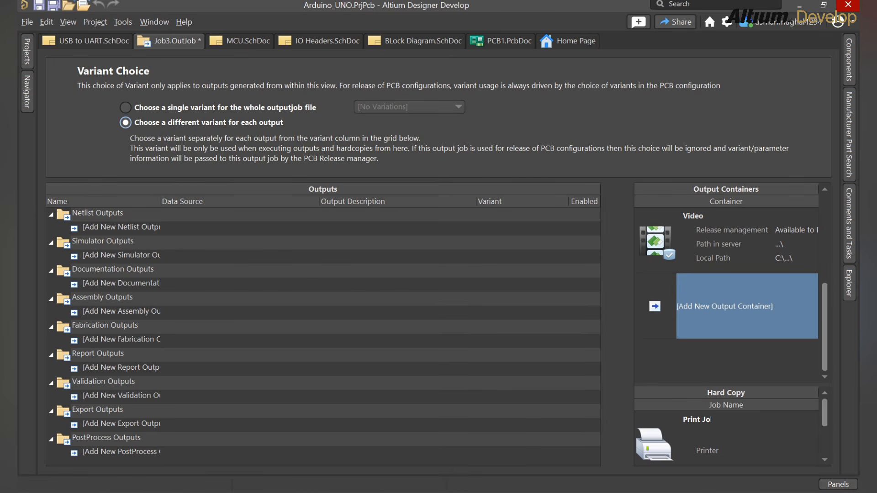
left_click(125, 108)
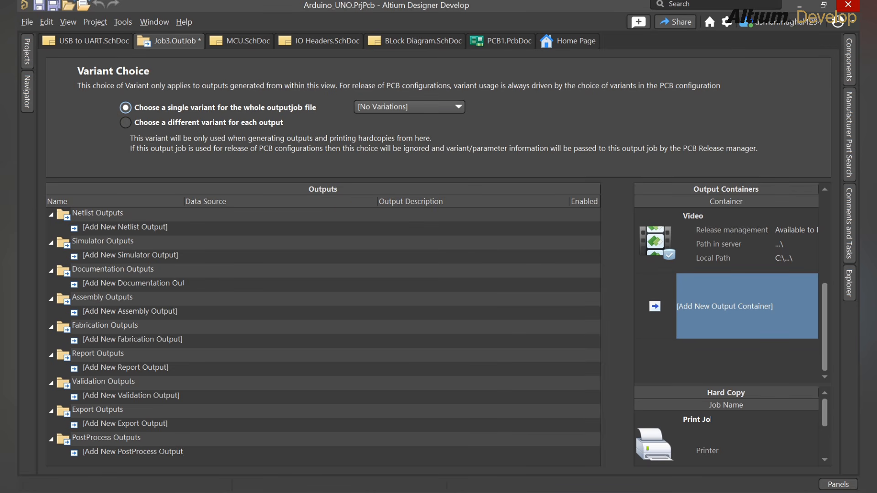
left_click(167, 311)
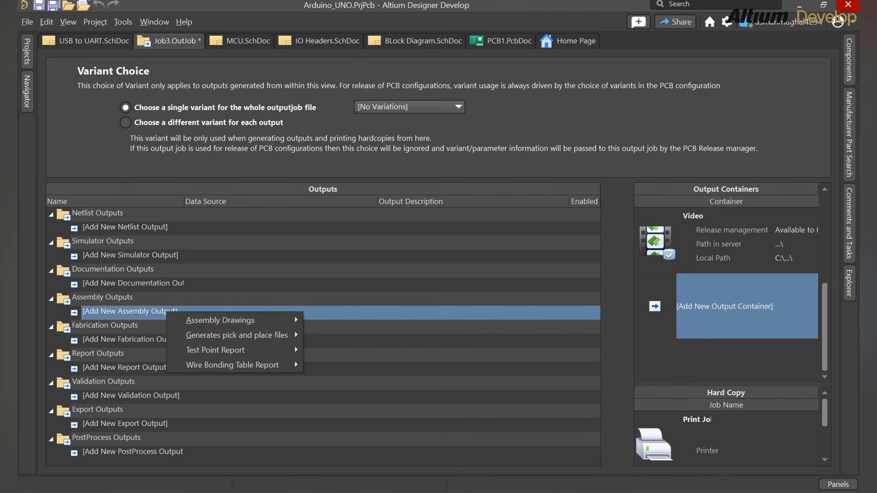
mouse_move(220, 320)
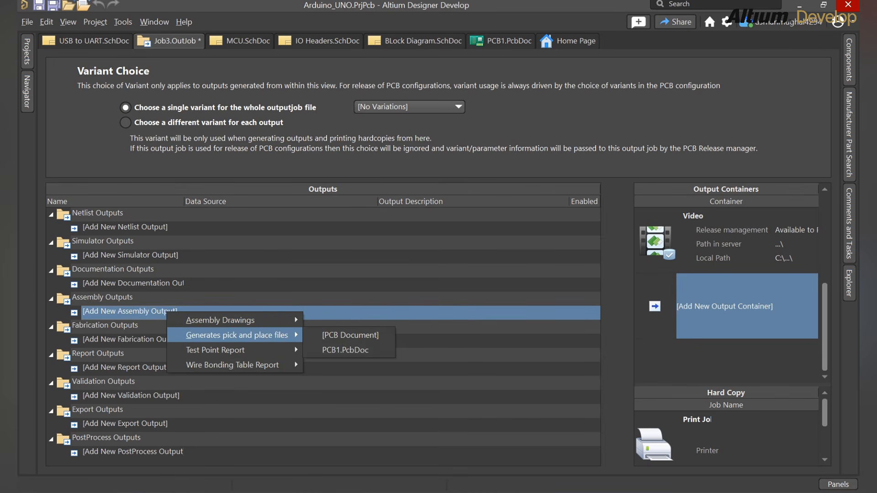
mouse_move(233, 365)
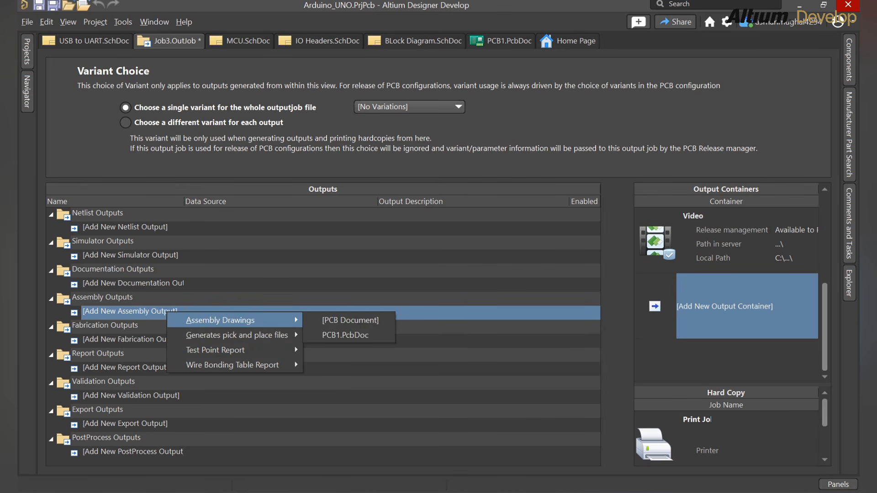
mouse_move(236, 335)
mouse_move(219, 350)
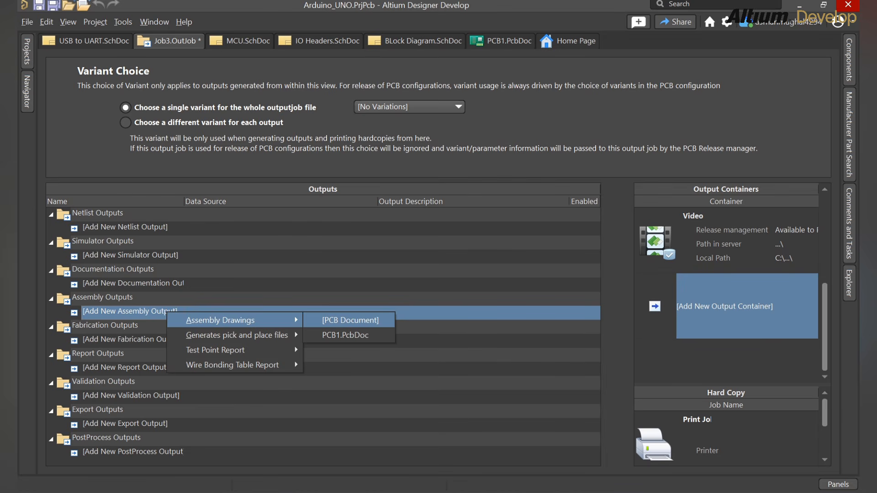
left_click(350, 320)
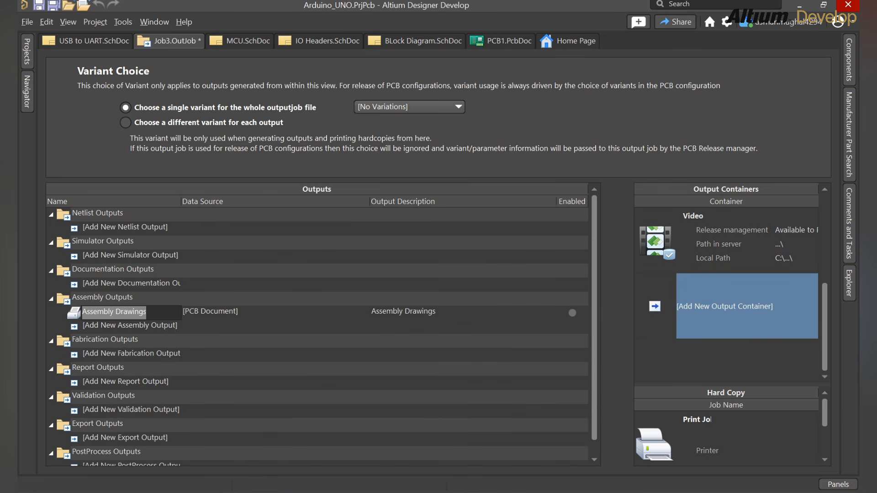
left_click(247, 331)
key("Escape")
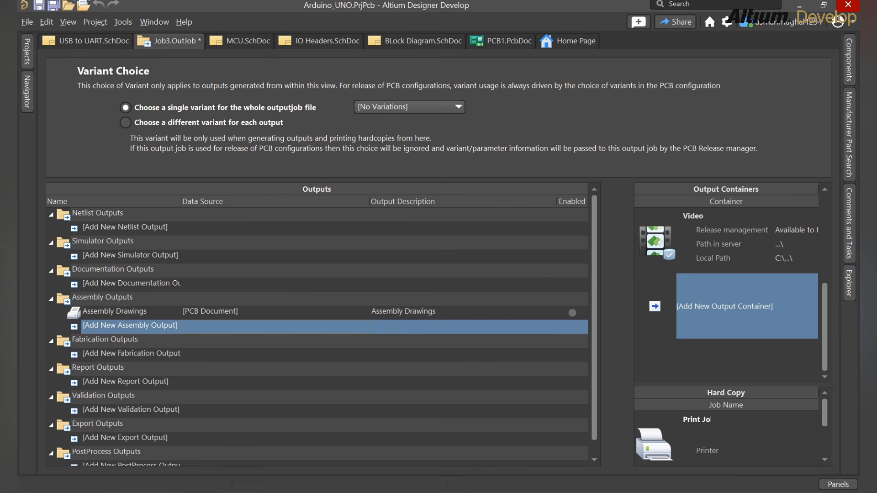
Step: Add Composite Drill Guide and Drill Drawings fabrication outputs, both with [PCB Document] as the data source
left_click(109, 351)
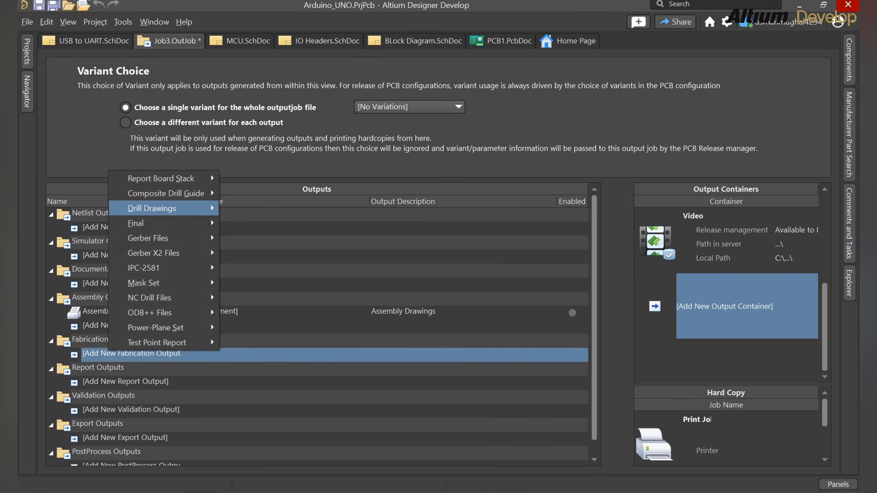
mouse_move(173, 193)
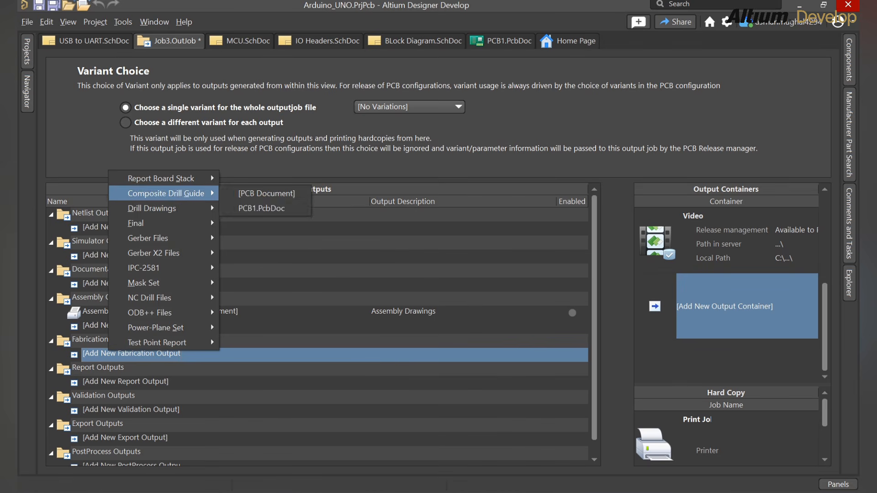
left_click(248, 193)
left_click(151, 367)
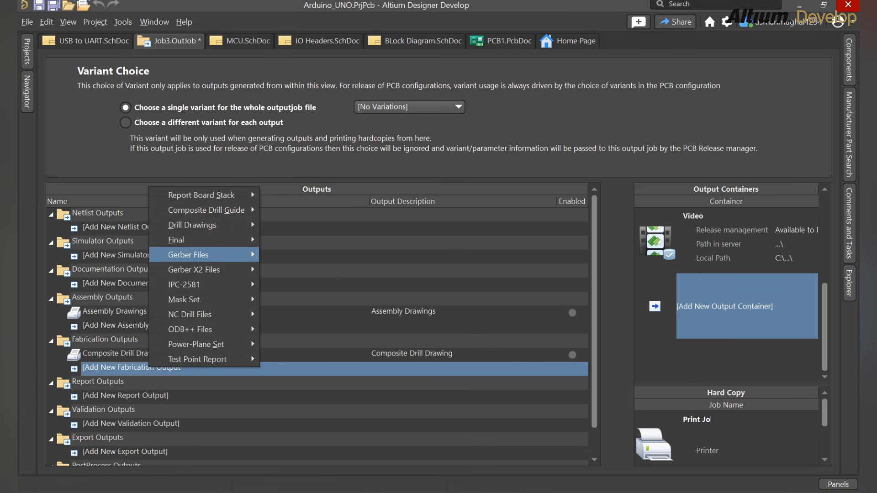
mouse_move(205, 225)
left_click(307, 224)
Step: Add a Gerber Files fabrication output with [PCB Document] as its data source
left_click(127, 381)
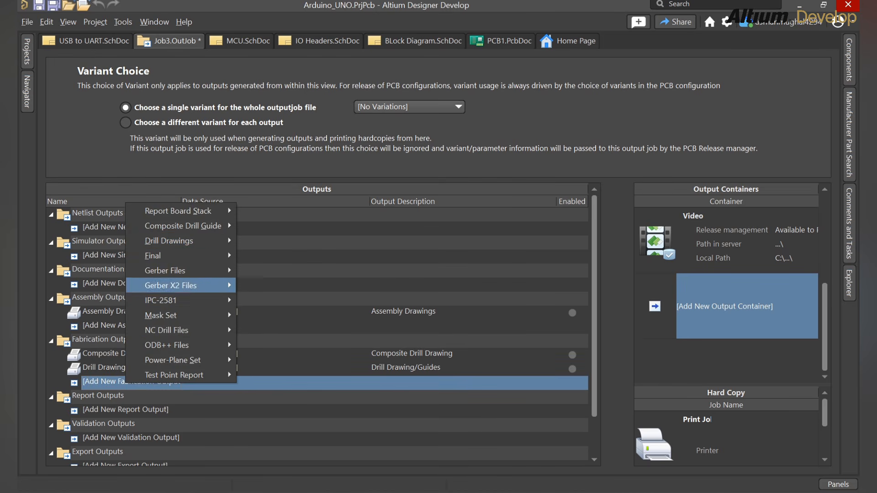
mouse_move(183, 271)
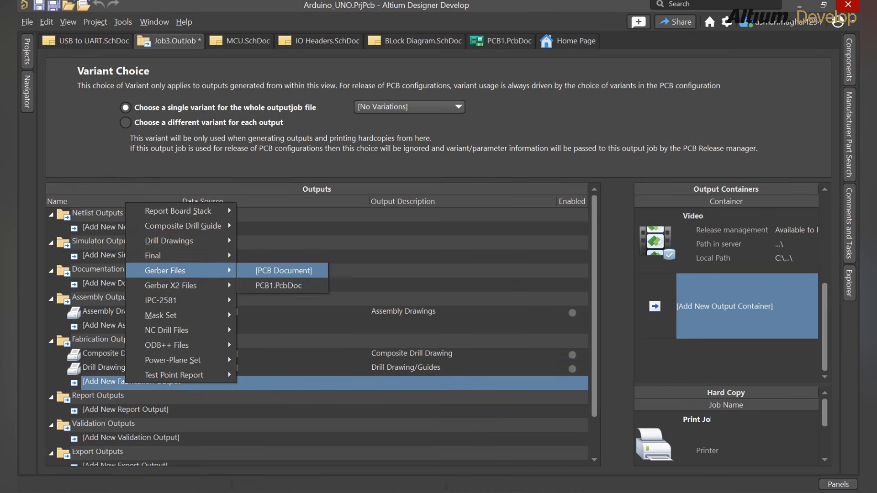
left_click(274, 270)
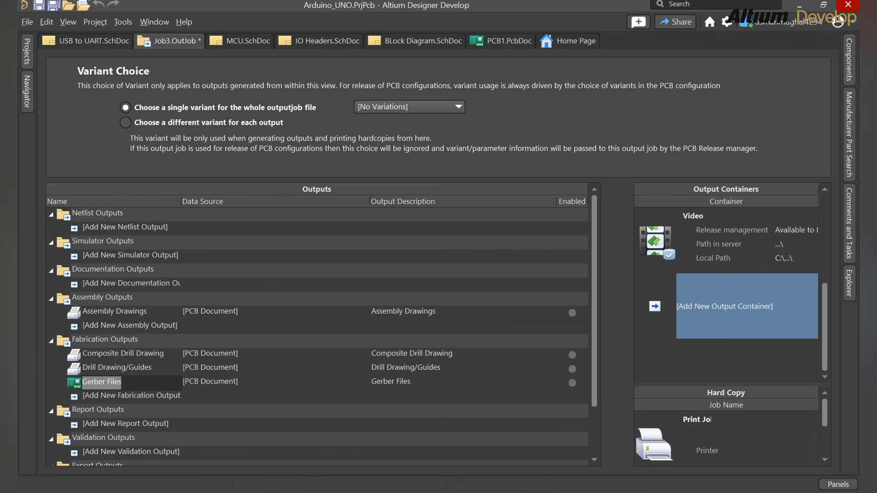
scroll(317, 337, "down", 1)
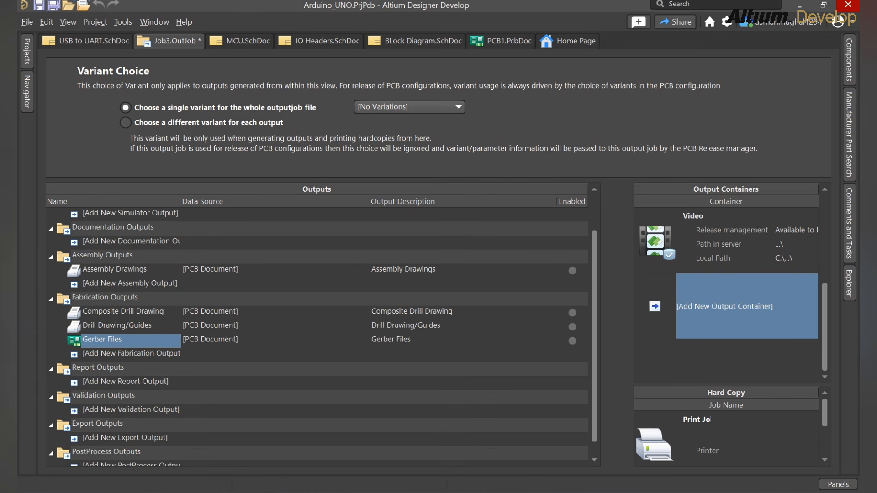
scroll(317, 337, "down", 1)
scroll(317, 337, "up", 1)
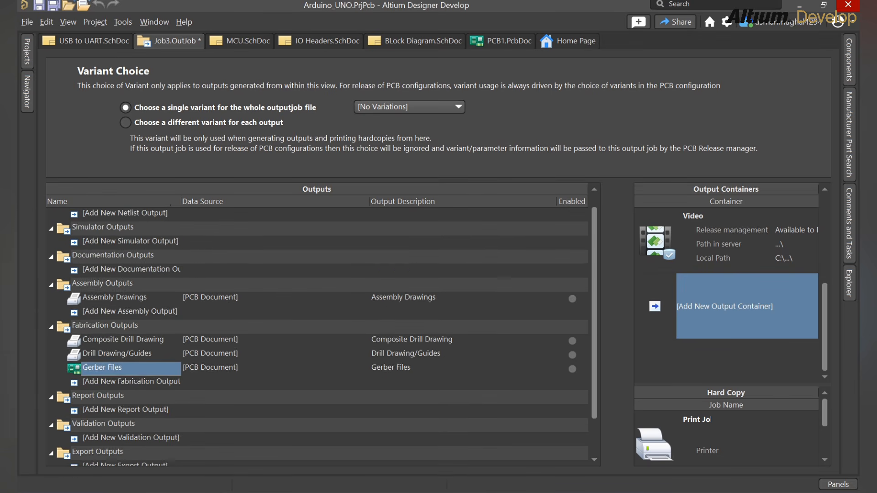
scroll(317, 337, "down", 1)
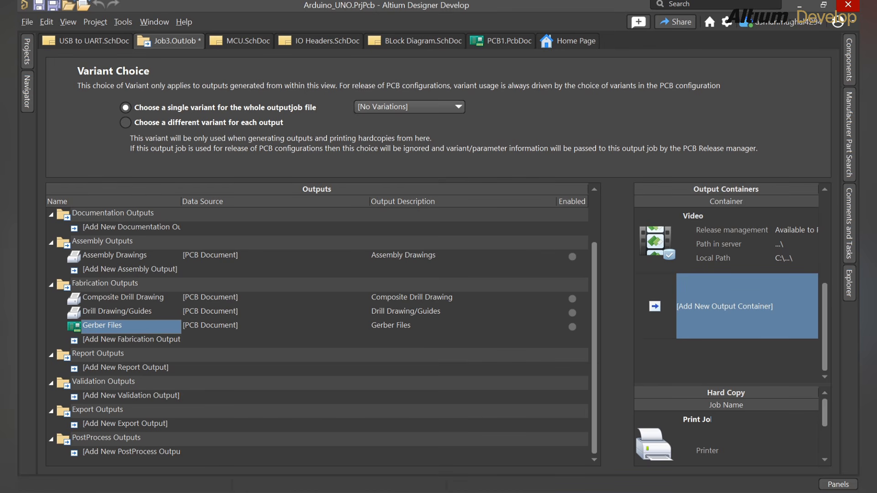
Step: Enable the Gerber Files output for the Folder Structure container
left_click(102, 326)
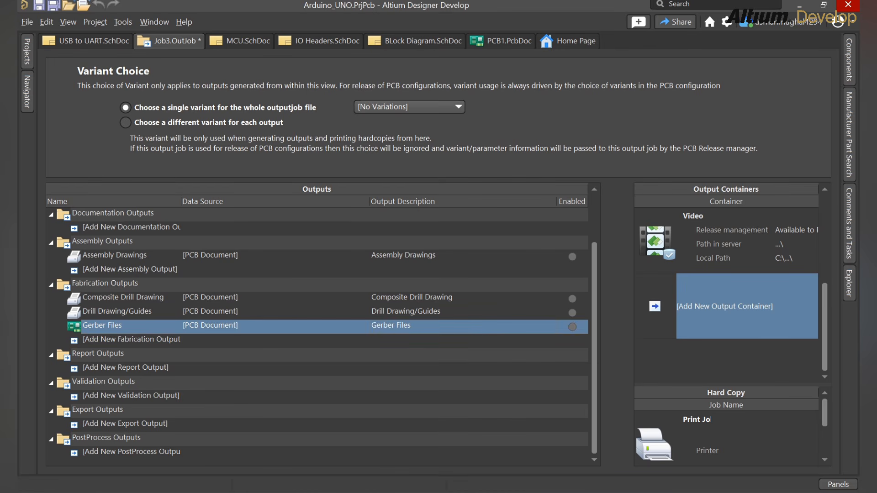
scroll(726, 295, "up", 2)
left_click(726, 303)
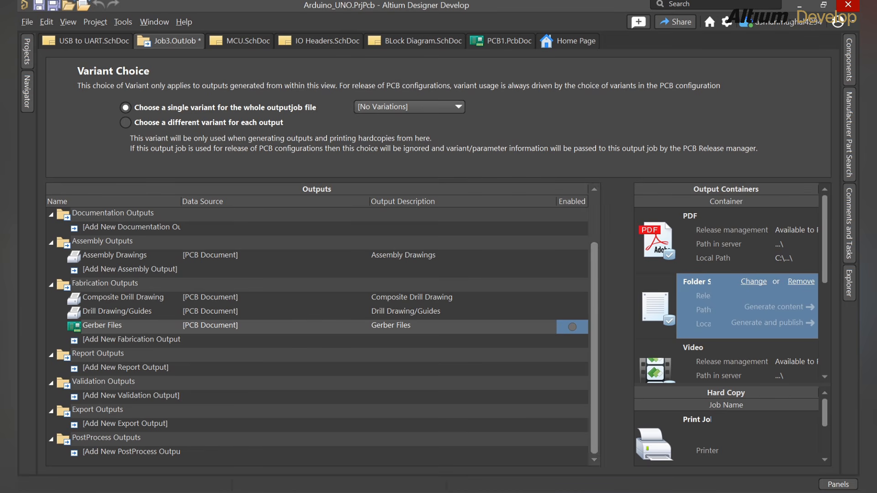
left_click(572, 327)
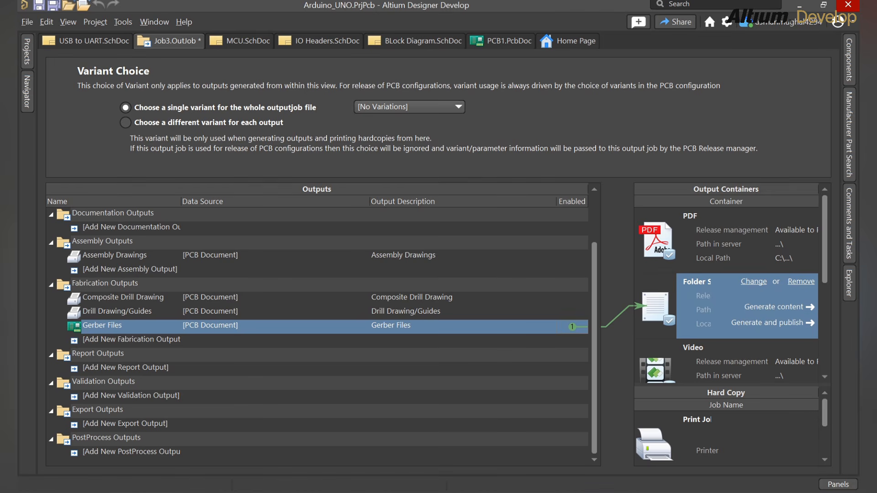
Step: Enable the Drill Drawing/Guides, Composite Drill Drawing and Assembly Drawings outputs for the PDF container
left_click(573, 312)
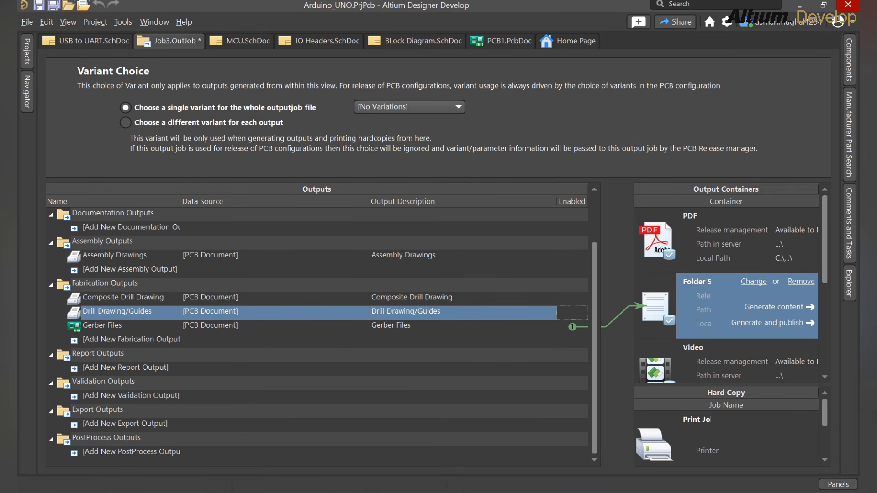
left_click(726, 241)
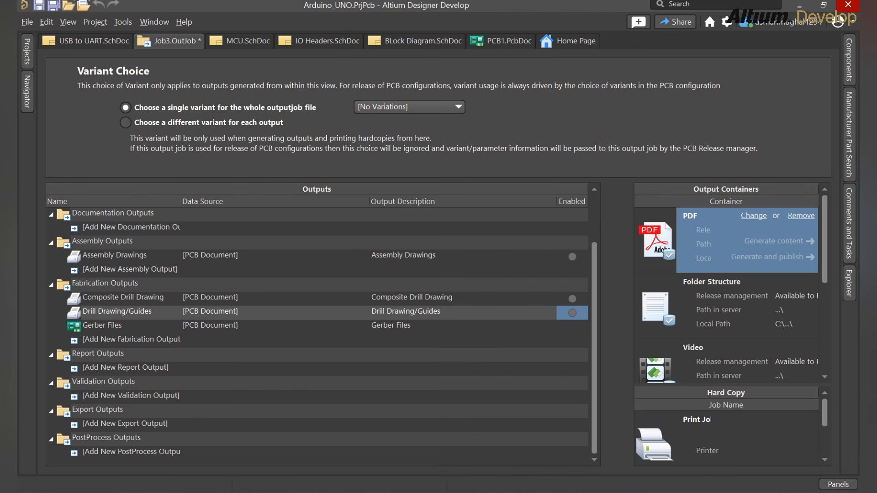
left_click(572, 313)
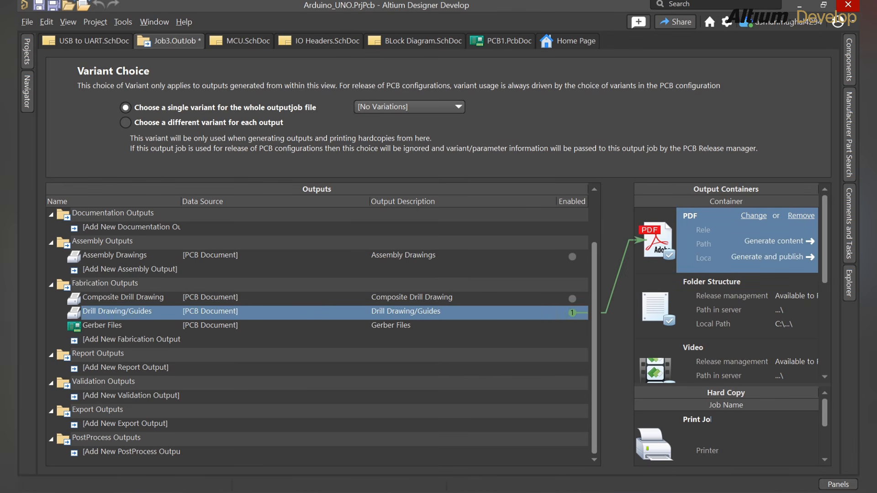
left_click(572, 298)
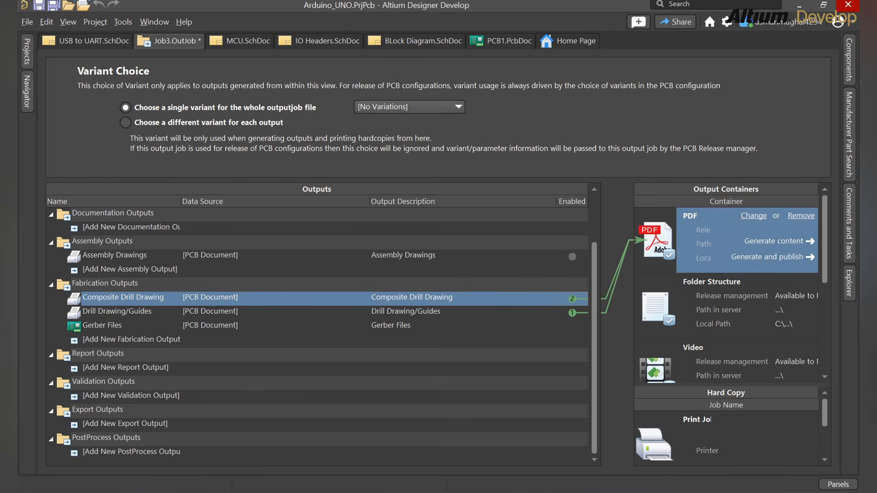
left_click(573, 256)
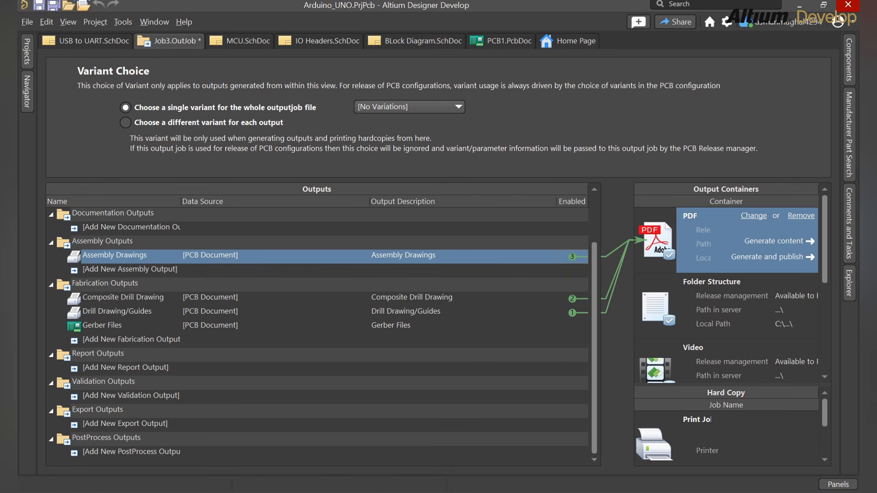
Step: Save Job3.OutJob and save the Arduino_UNO project changes to the server
scroll(317, 334, "up", 2)
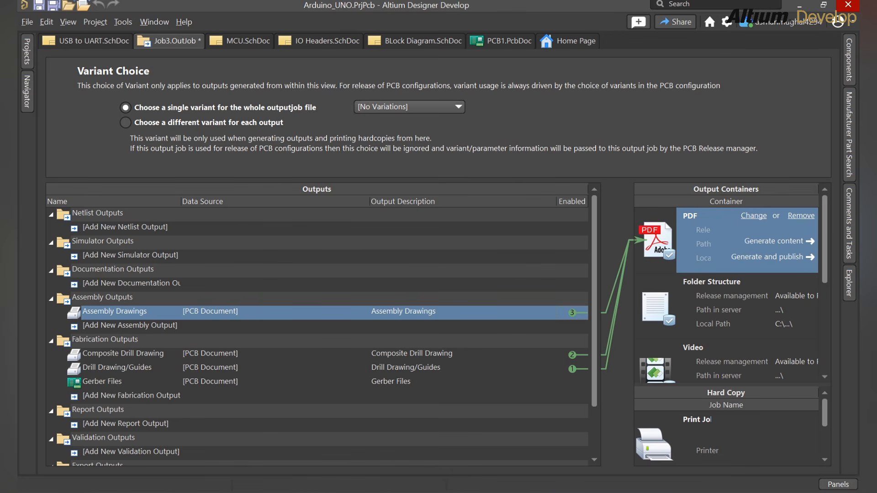
right_click(173, 37)
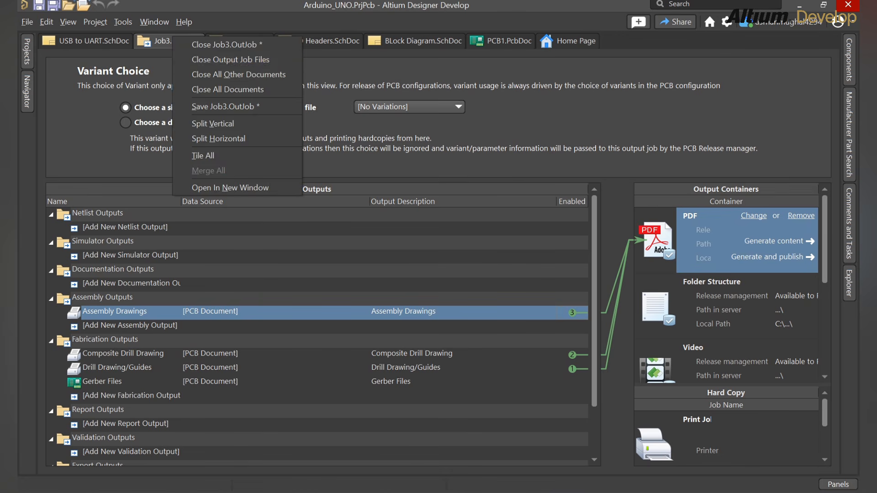
left_click(210, 106)
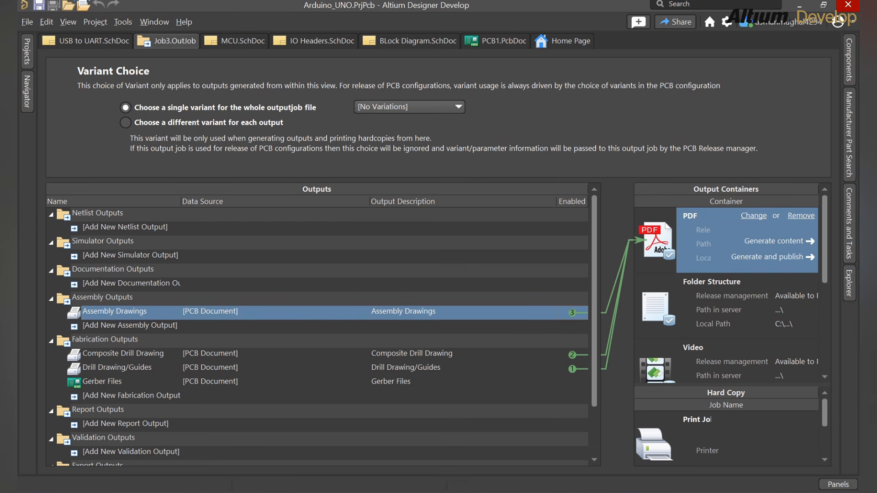
left_click(27, 52)
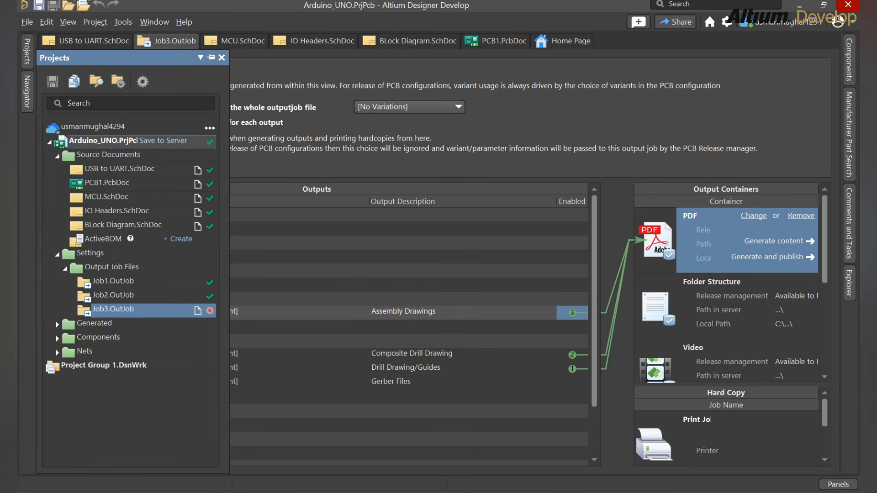
left_click(163, 140)
key("Return")
Step: Close the Job3.OutJob document and bring the project tree back into view
right_click(176, 41)
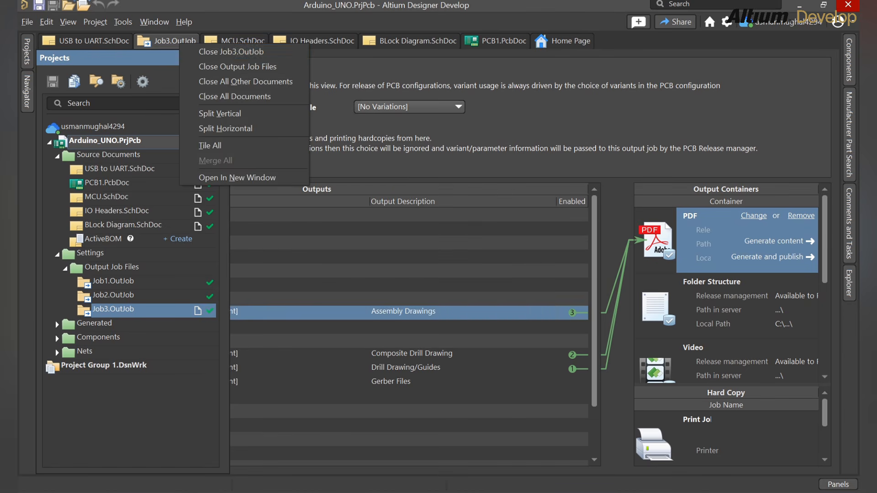
left_click(215, 52)
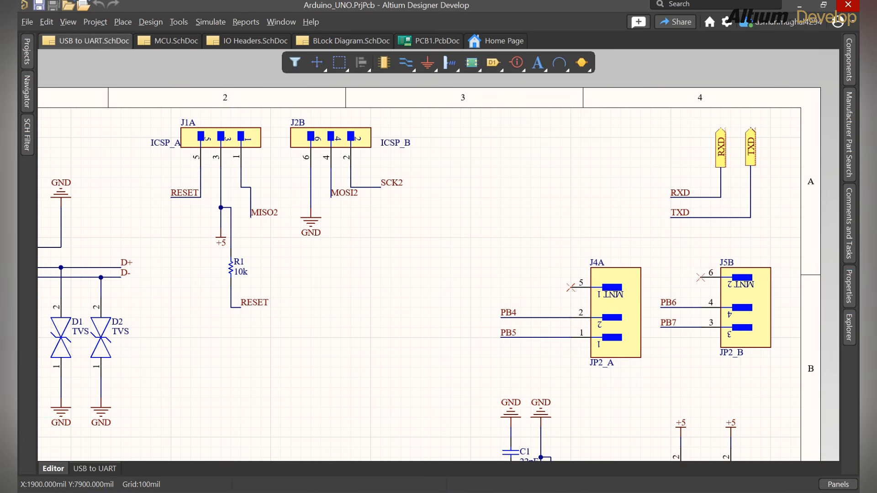
left_click(26, 51)
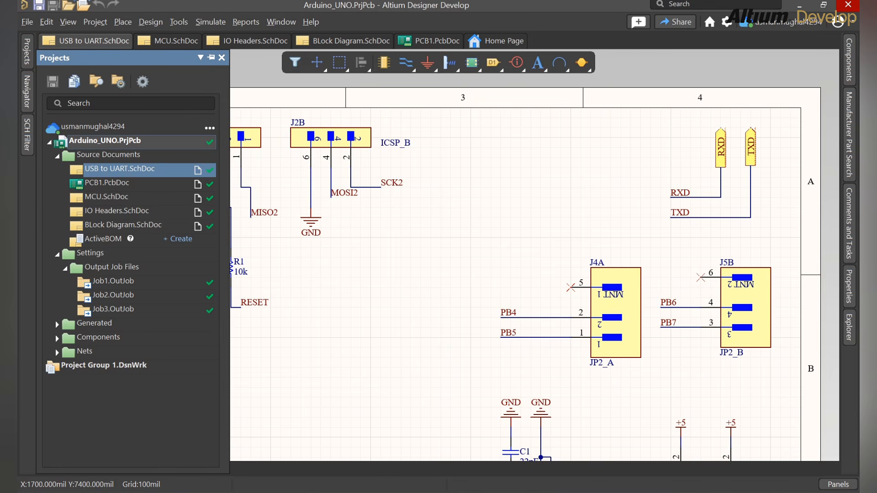
right_click(89, 140)
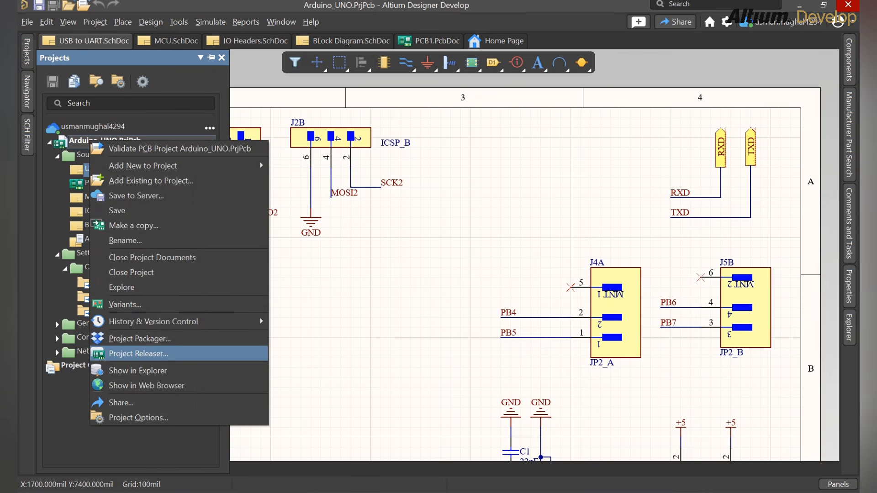
right_click(71, 143)
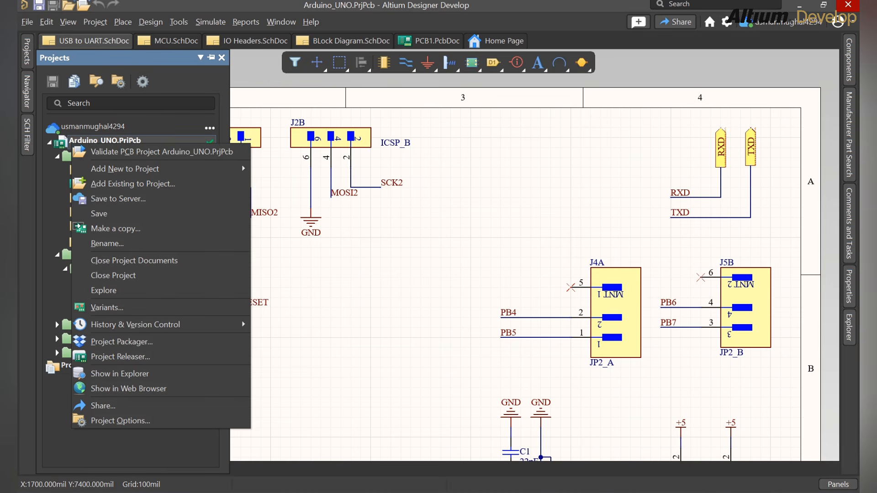
left_click(121, 342)
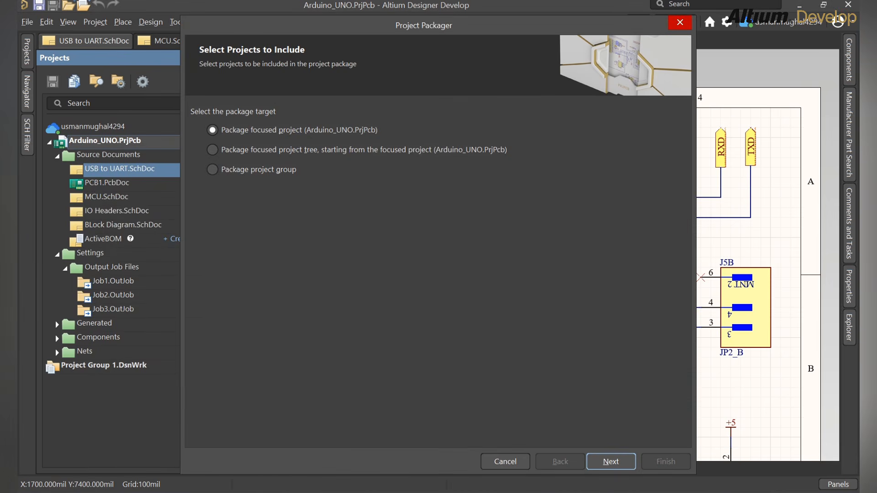
left_click(679, 23)
Step: Open the Project Releaser for the Arduino_UNO project and review the details of the source, fabrication and assembly data
right_click(99, 140)
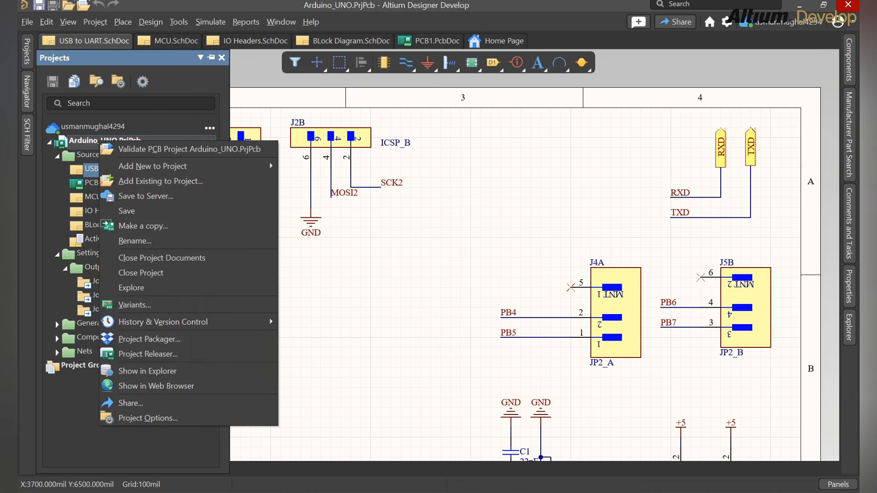
left_click(142, 355)
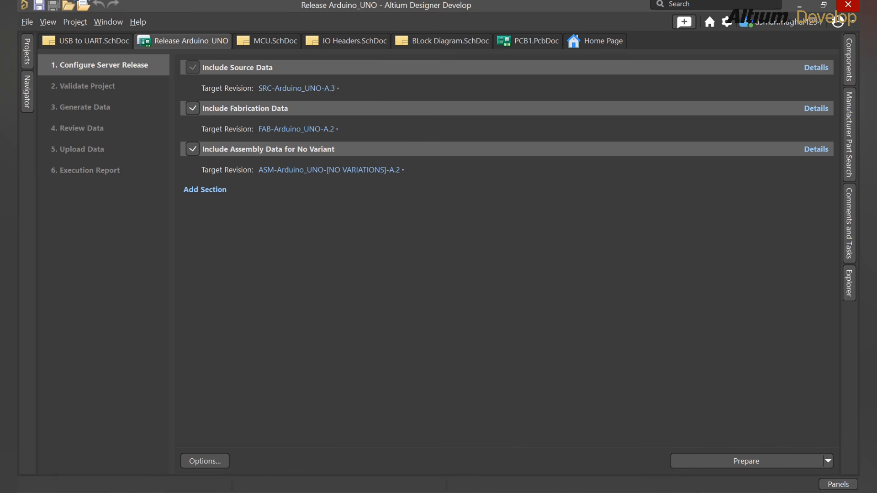
left_click(816, 67)
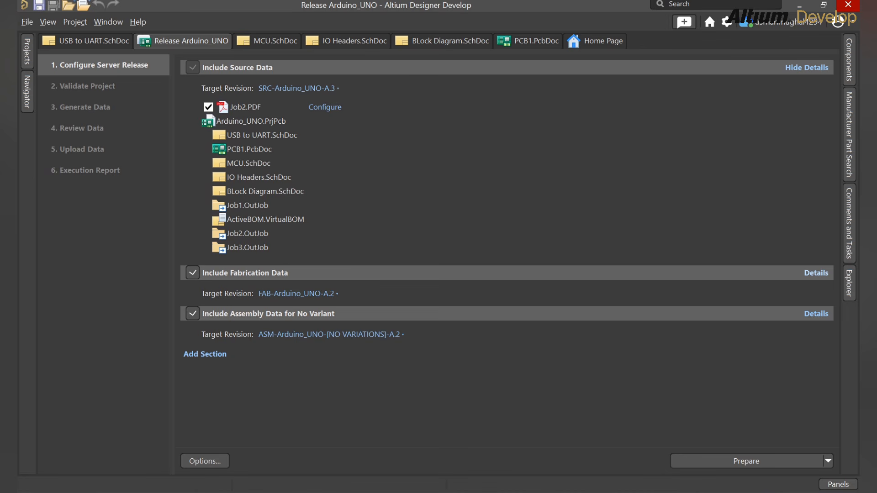
left_click(815, 273)
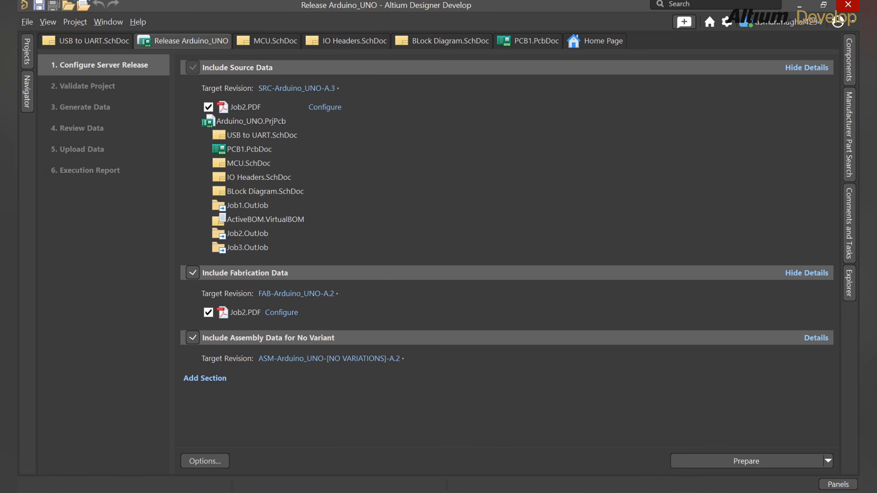
left_click(815, 273)
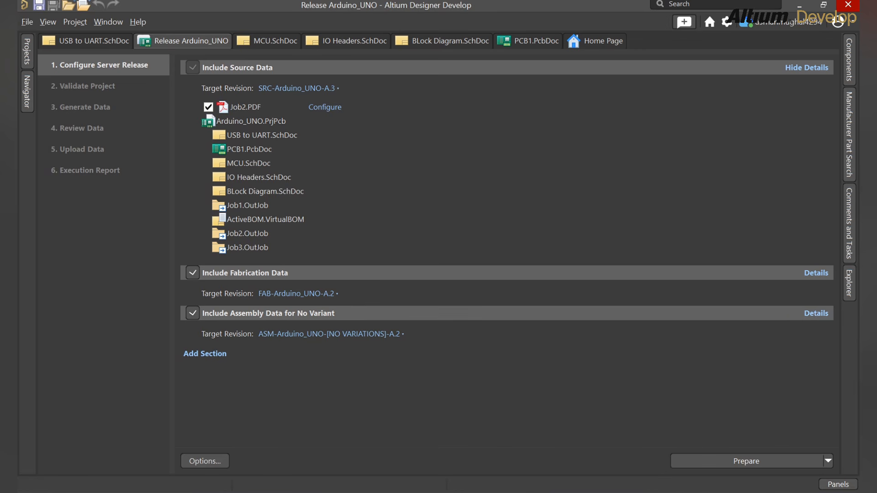
left_click(816, 313)
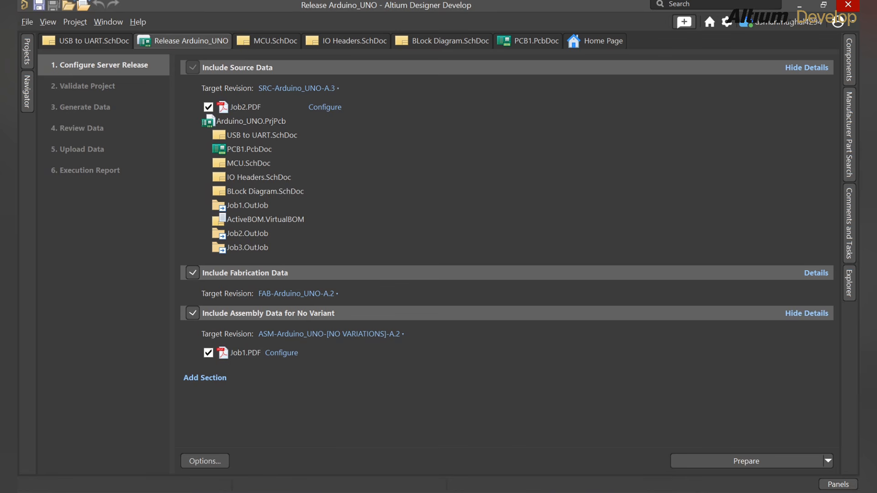
left_click(806, 314)
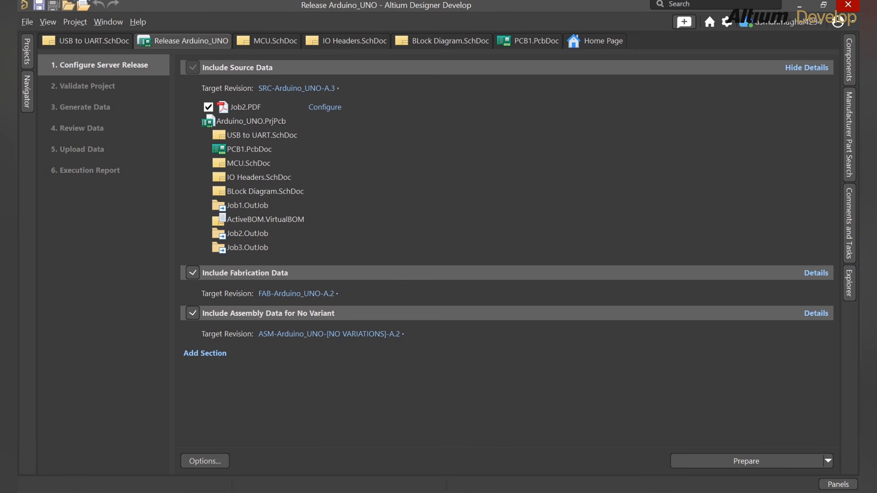
left_click(806, 67)
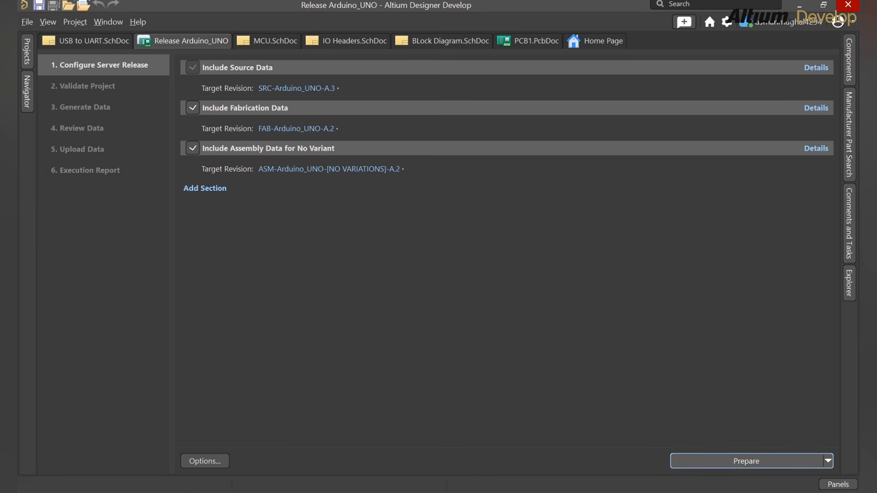
Step: Prepare the server release and inspect the first PCB1.PcbDoc message along with its Wire AREF detail entry
left_click(746, 461)
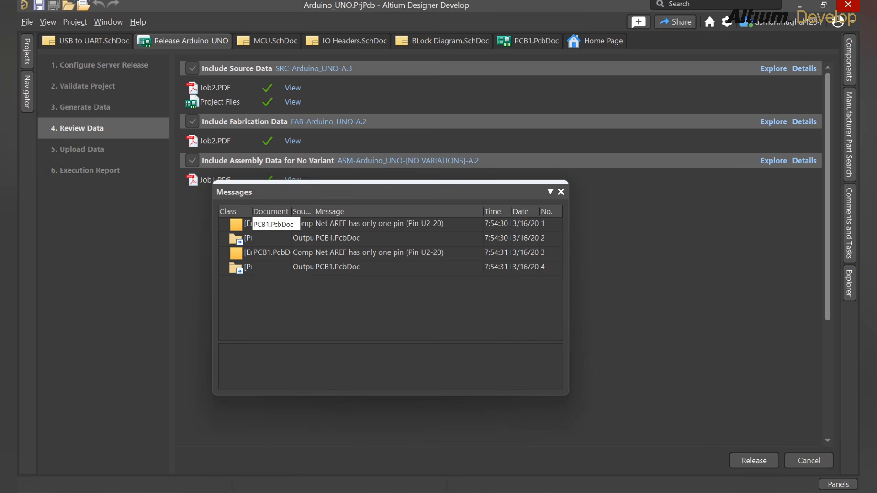
left_click(275, 224)
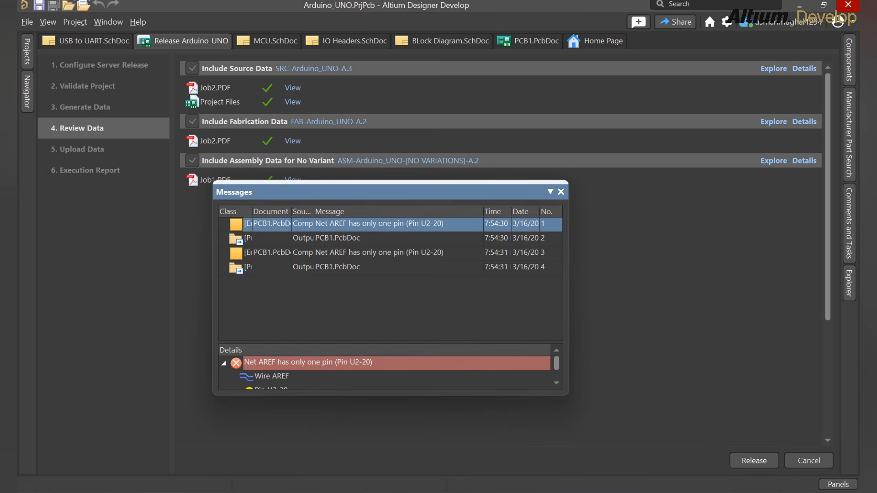
scroll(271, 376, "down", 1)
scroll(271, 376, "up", 1)
left_click(272, 376)
scroll(271, 376, "down", 1)
scroll(272, 376, "up", 1)
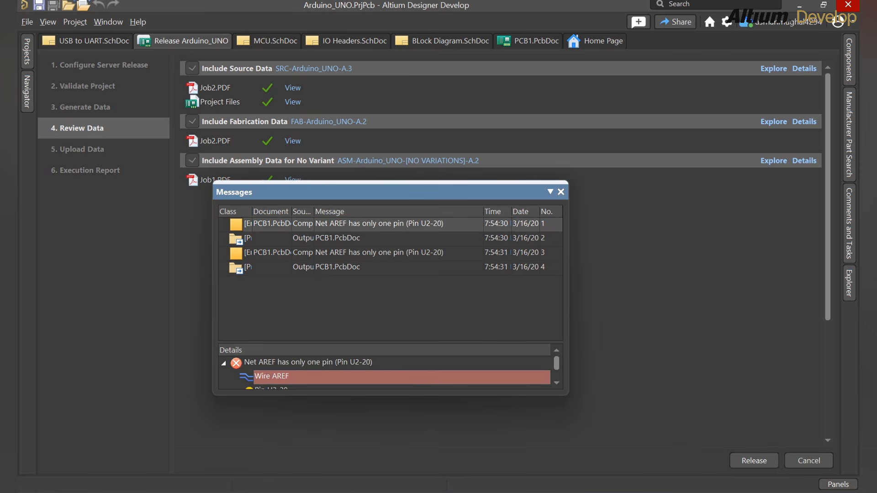
Step: Inspect the Pin U2-20 entry in the details of the PCB1.PcbDoc net AREF message
scroll(271, 376, "down", 1)
left_click(271, 376)
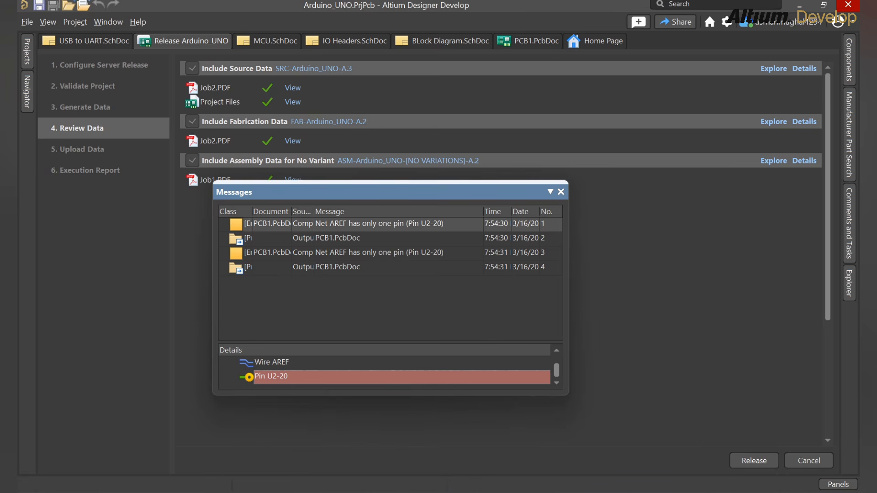
scroll(385, 373, "up", 1)
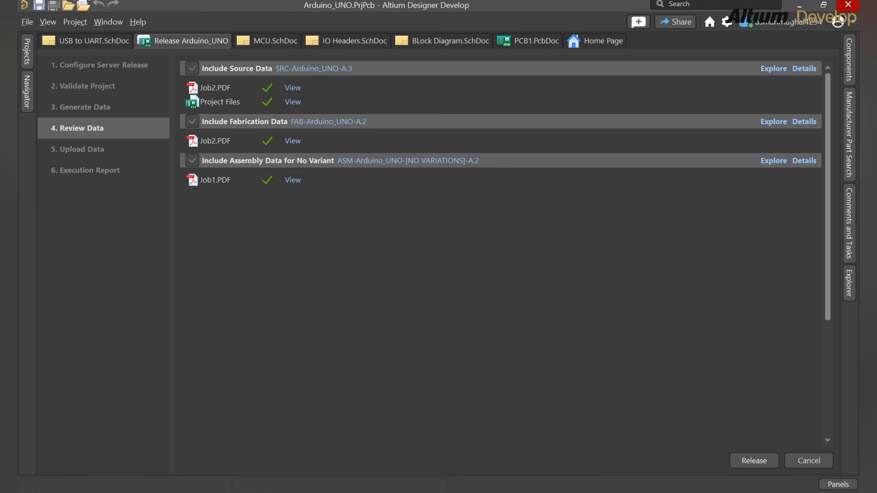
Step: Release the Arduino_UNO source, fabrication and assembly data to the server with the release note "A.3 release", and close the execution report
left_click(754, 460)
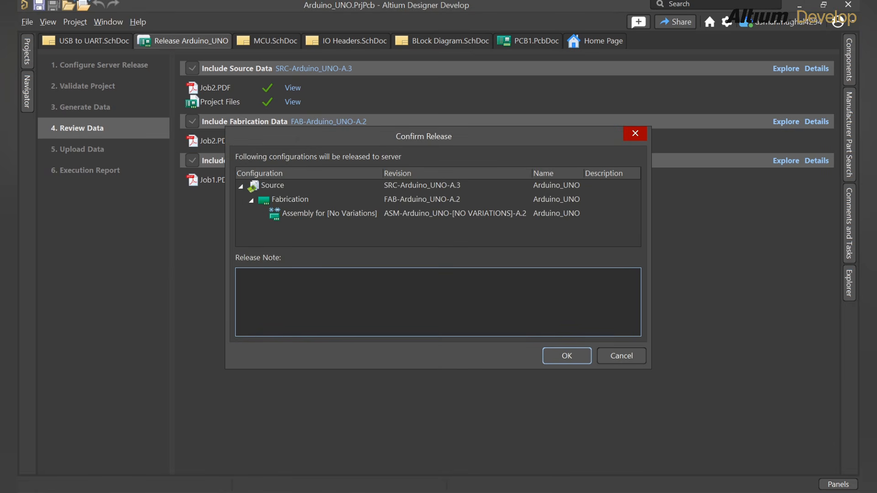
type("A")
key("BackSpace")
type("A.3 release")
key("Return")
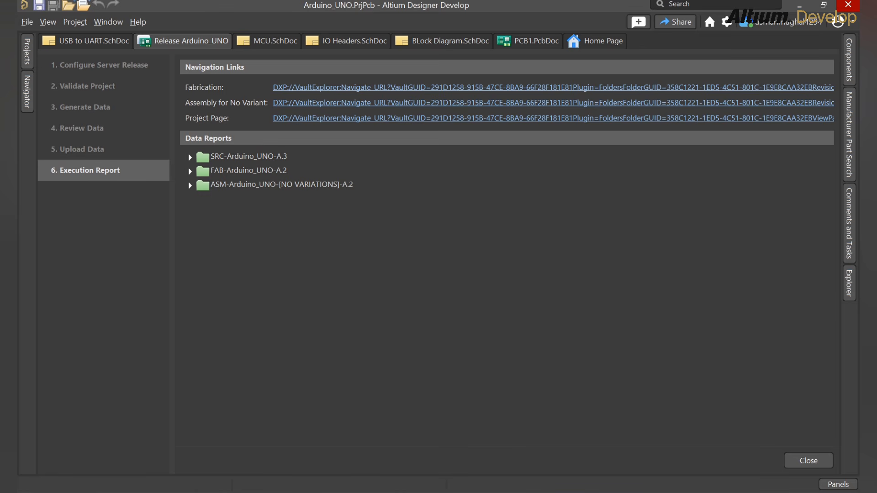
left_click(808, 461)
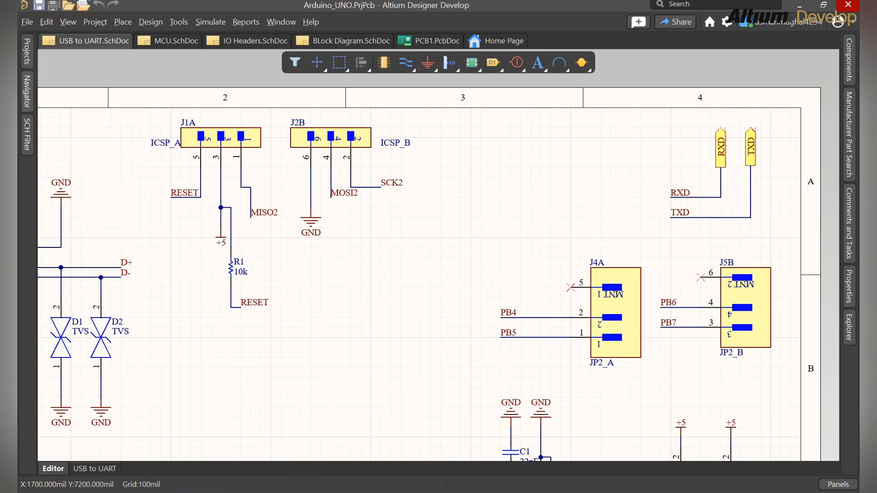
Step: Save the Arduino_UNO project to the server from the project tree
left_click(27, 51)
right_click(148, 141)
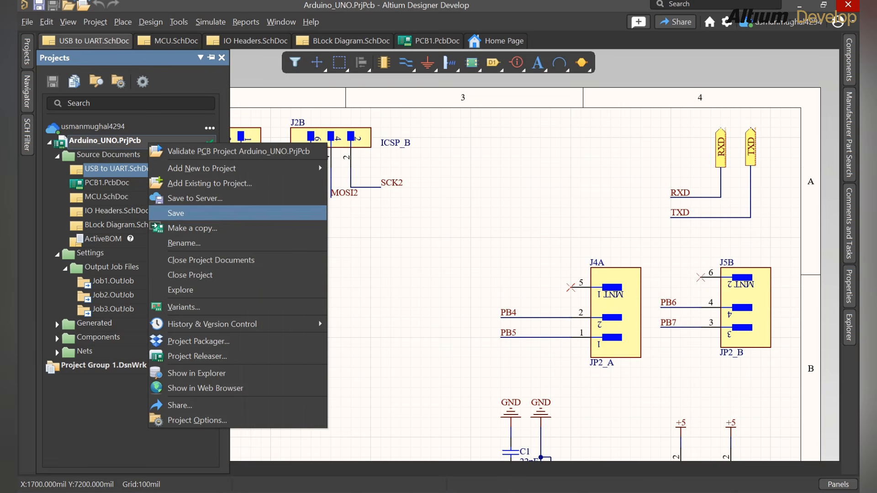
left_click(195, 199)
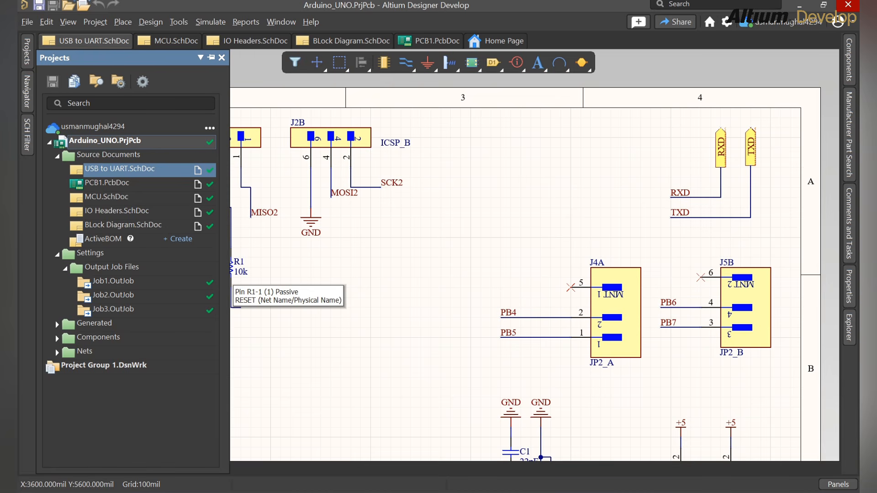
Step: Switch to the Arduino_UNO project page in the web browser, refresh its visualization and open the project's releases
right_click(108, 131)
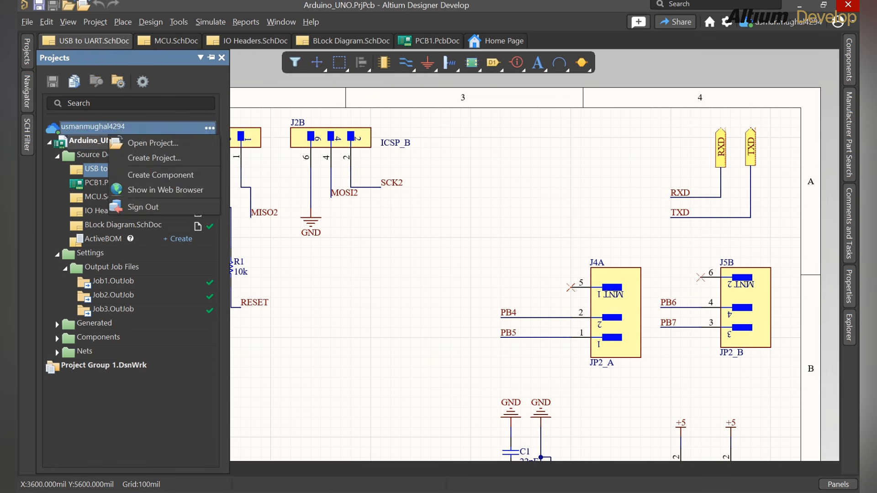
right_click(88, 137)
left_click(27, 52)
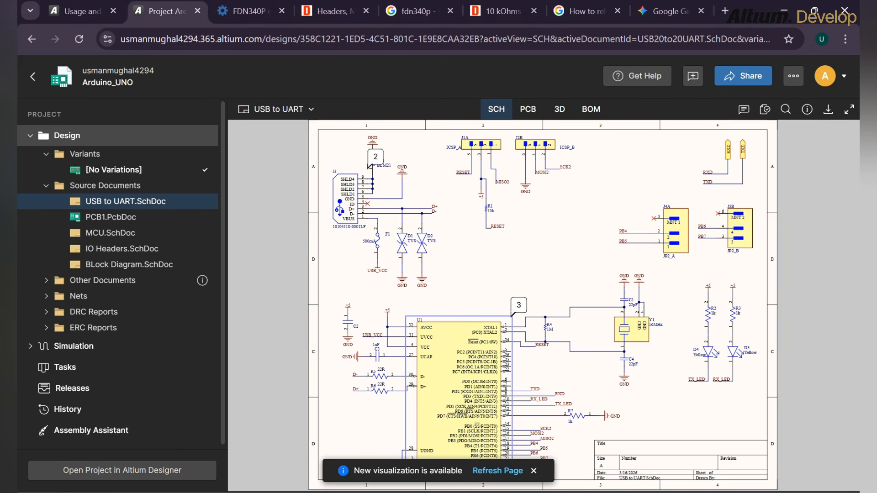
left_click(498, 470)
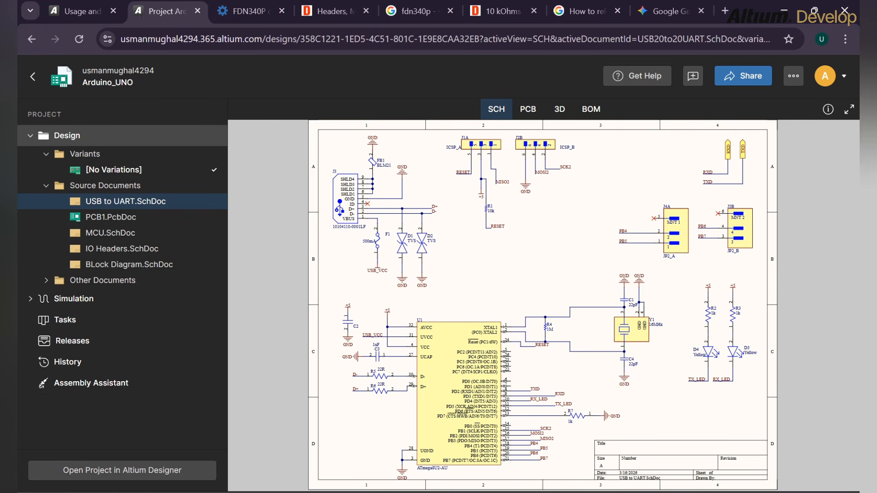
left_click(73, 388)
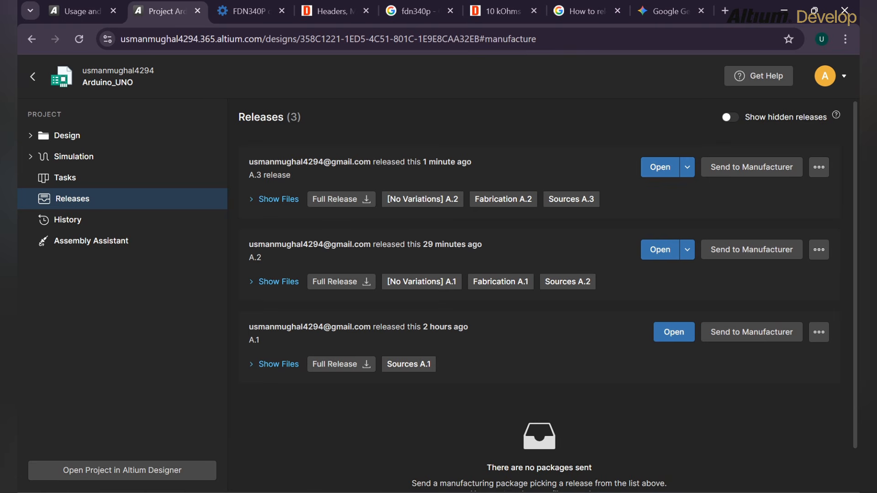
Step: Show the files of the "A.3 release" entry and review the contents of SRC-Arduino_UNO-A.3
left_click_drag(291, 175, 248, 175)
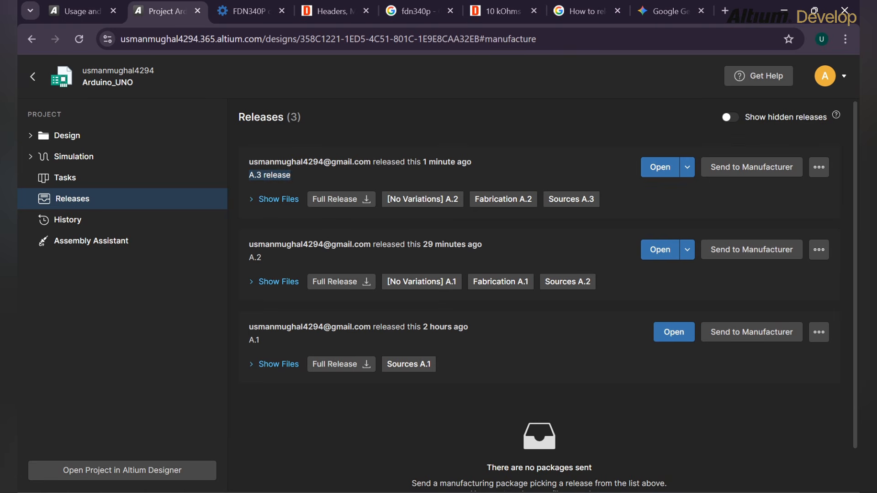
left_click(277, 199)
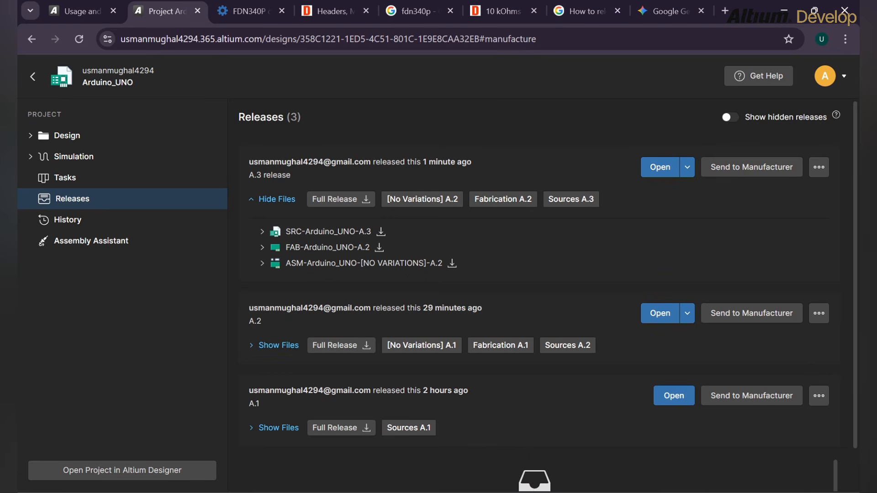
left_click(261, 231)
scroll(319, 269, "down", 5)
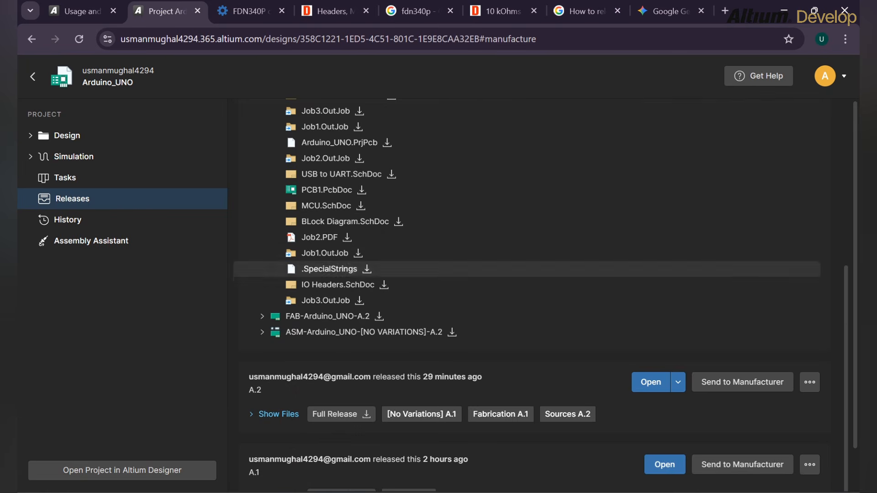
scroll(320, 268, "up", 3)
left_click(262, 166)
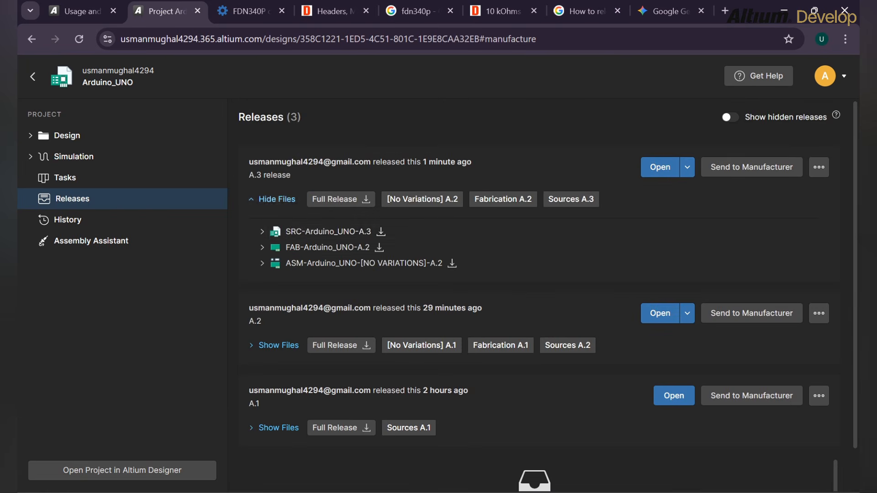
Step: Download Job2.PDF from the FAB-Arduino_UNO-A.2 fabrication data and review its drawing pages
left_click(262, 247)
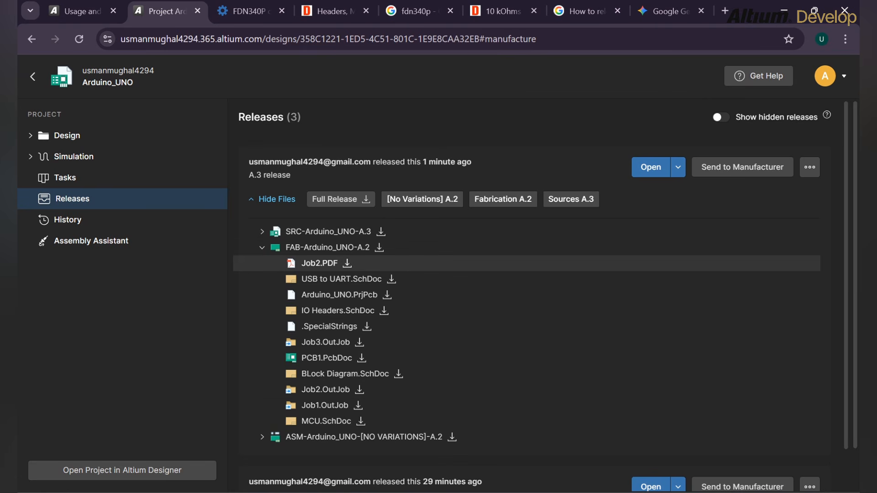
left_click(347, 264)
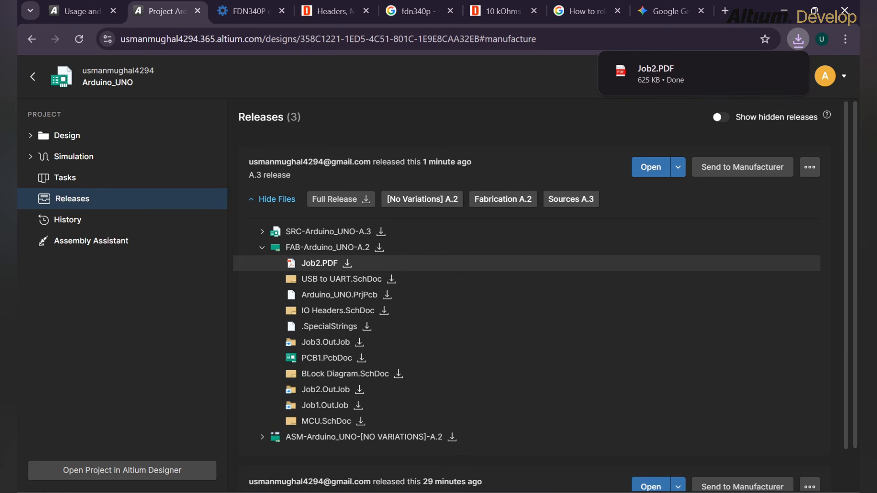
left_click(660, 73)
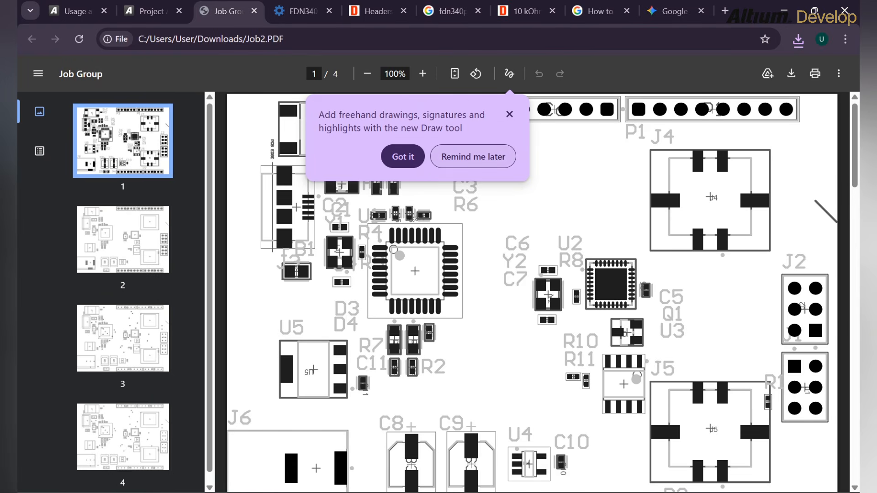
scroll(670, 301, "down", 10)
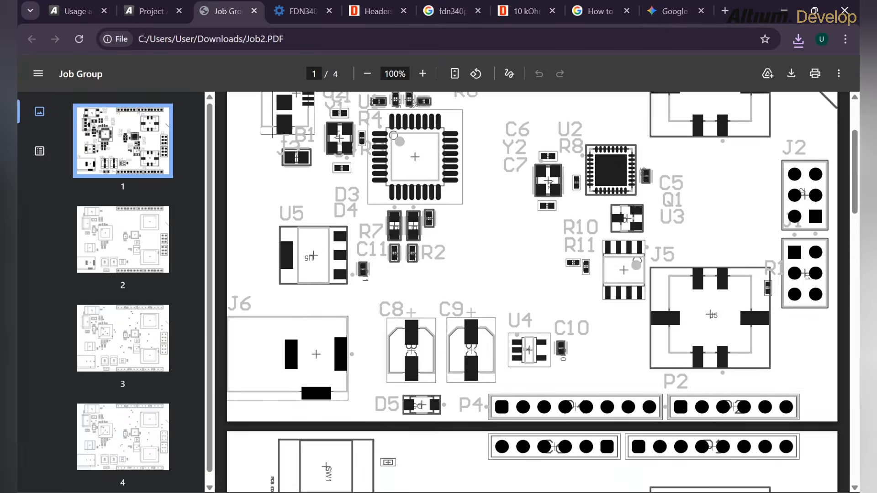
scroll(532, 292, "up", 4)
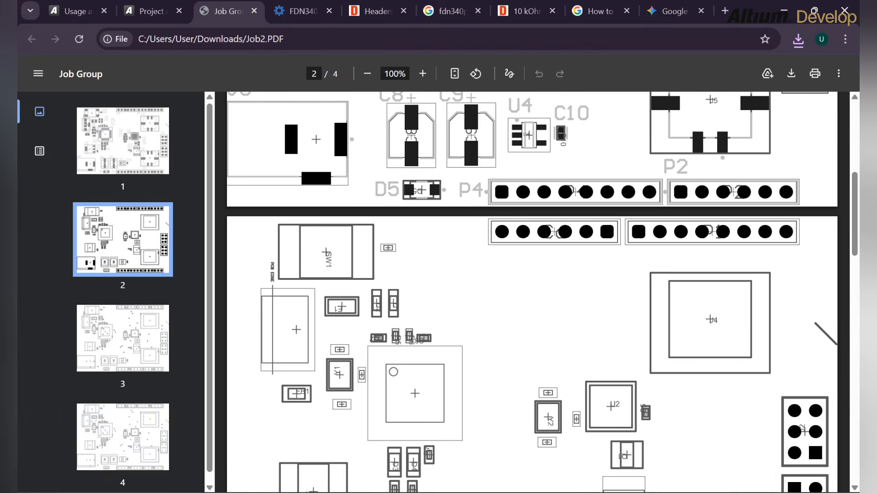
scroll(532, 292, "down", 15)
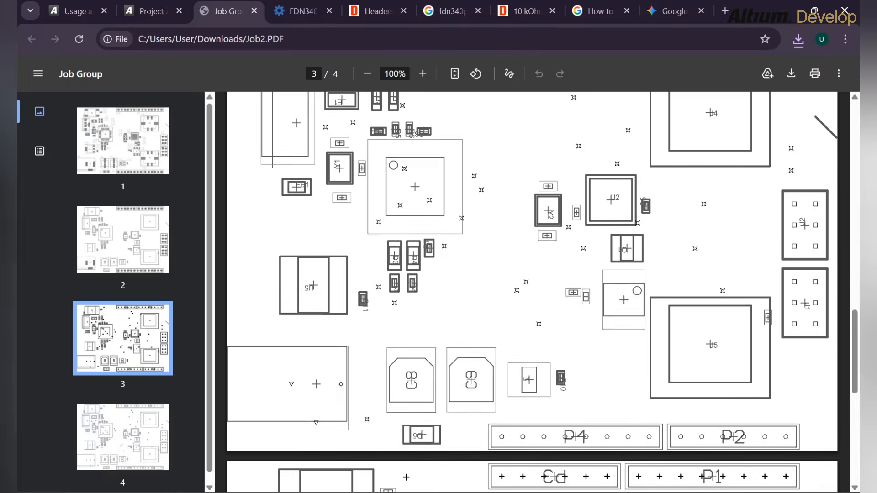
scroll(532, 292, "down", 9)
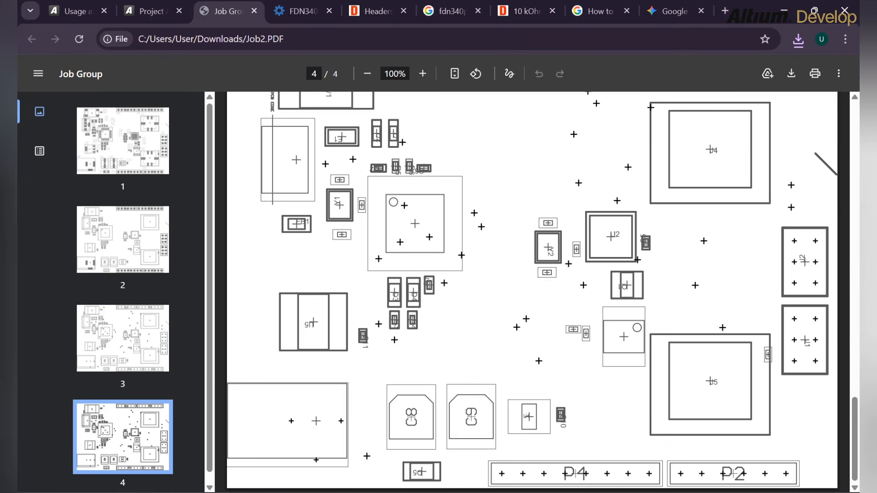
left_click(254, 11)
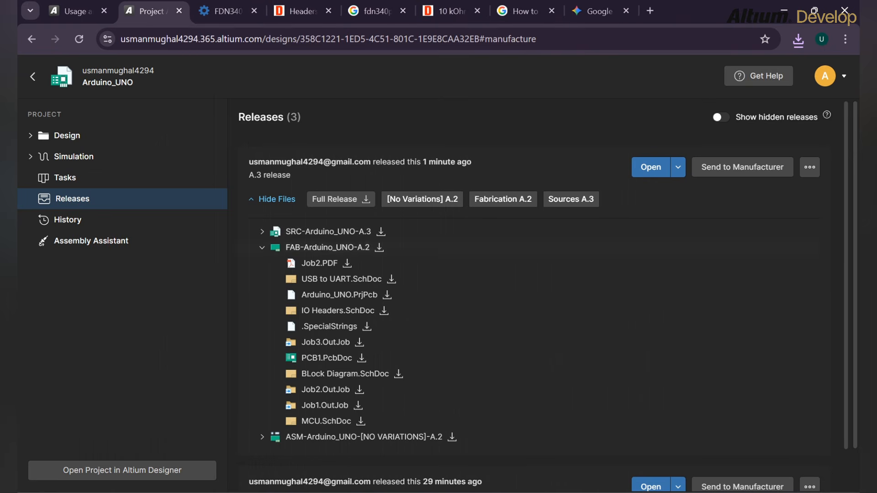
left_click(262, 248)
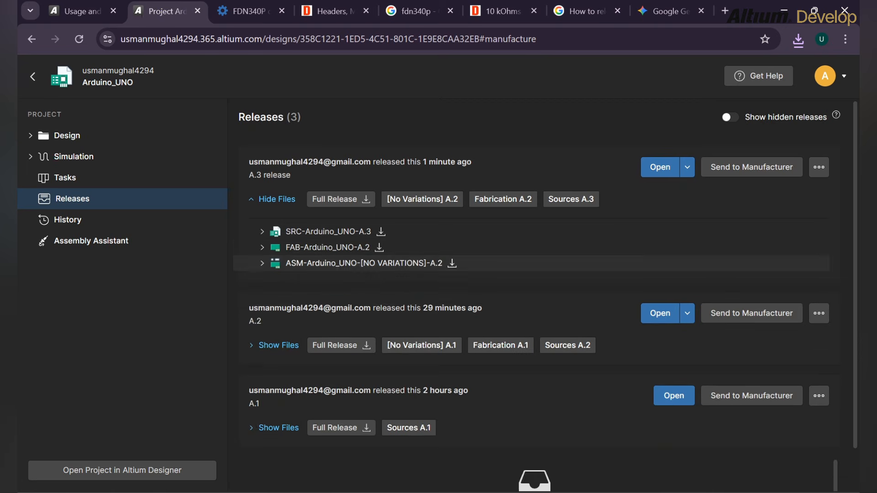
Step: Download Job1.PDF from the ASM-Arduino_UNO-[NO VARIATIONS]-A.2 assembly data and review its drawing pages
left_click(263, 263)
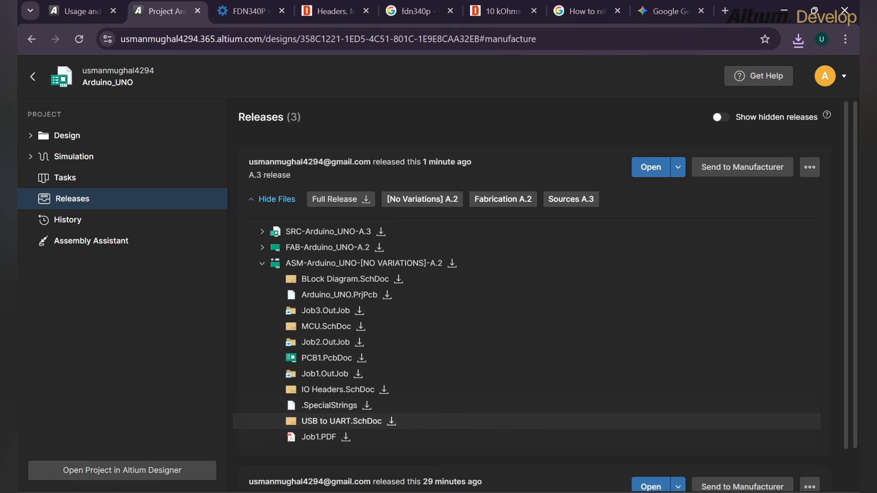
left_click(345, 437)
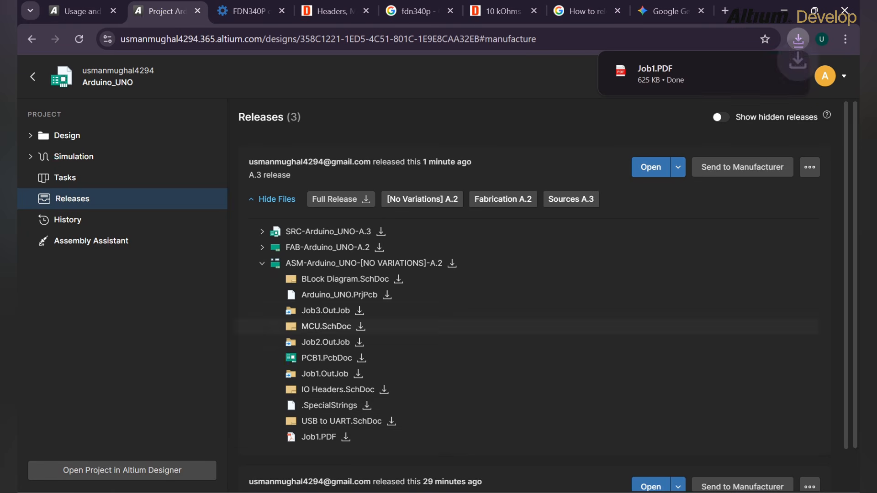
left_click(660, 73)
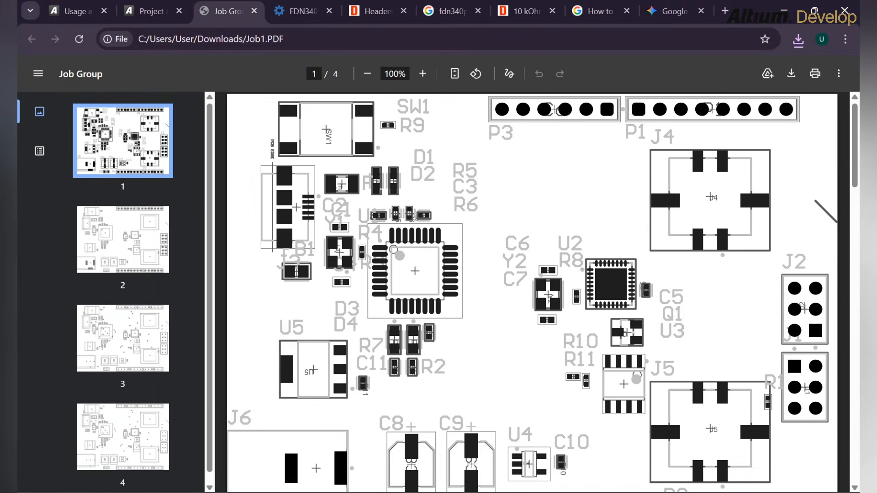
scroll(532, 293, "down", 6)
scroll(532, 293, "down", 15)
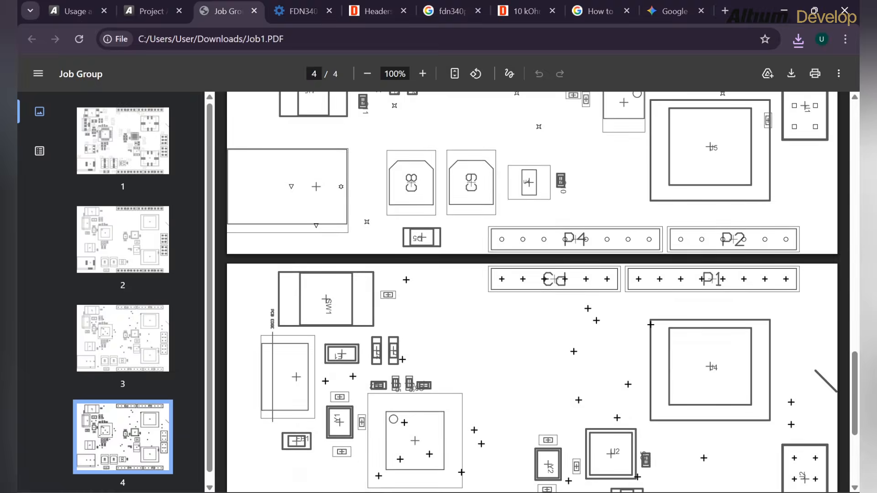
left_click(254, 11)
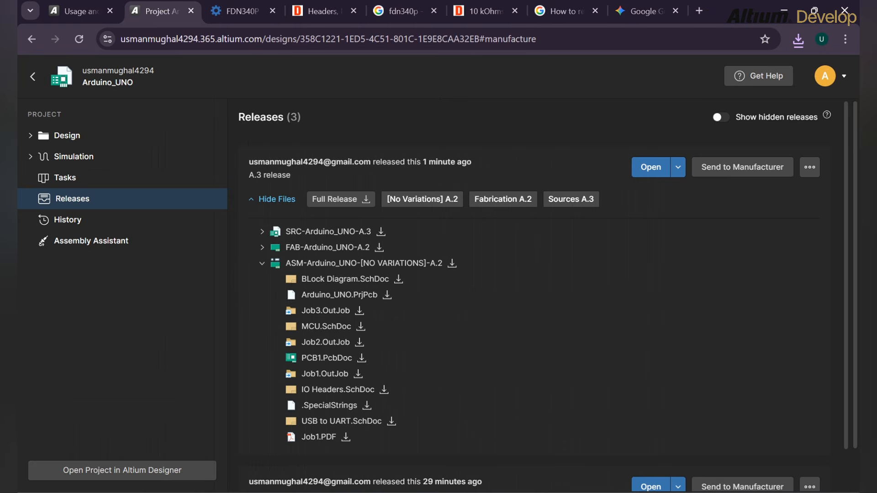
left_click(262, 264)
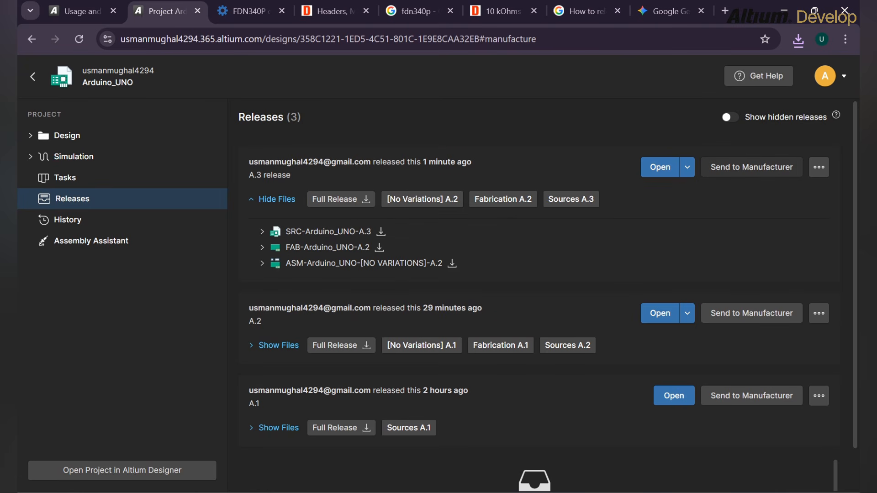
Step: Examine the opening options of the "A.3 release" entry and its options for comparing BOM and schematic with earlier sources
left_click(687, 167)
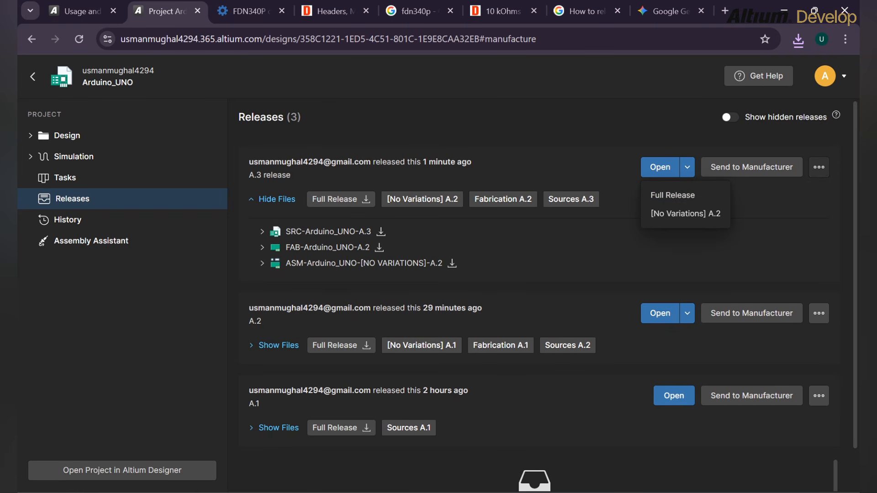
left_click(819, 167)
mouse_move(769, 271)
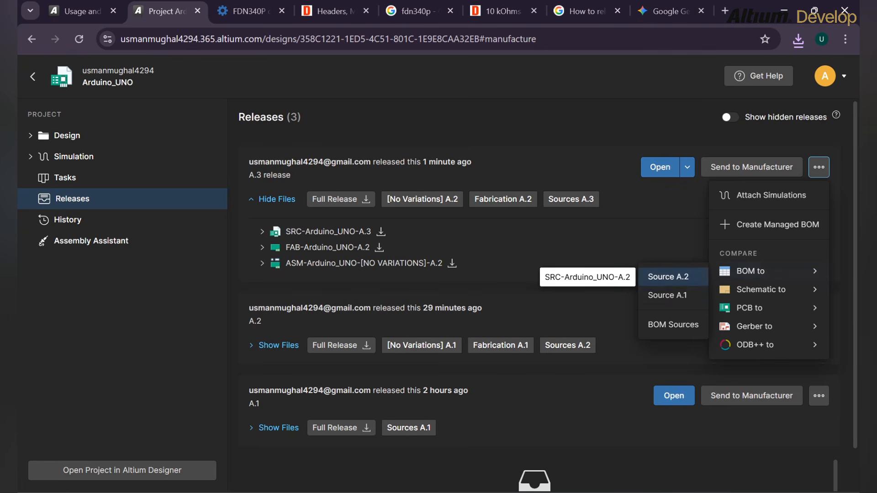
mouse_move(749, 290)
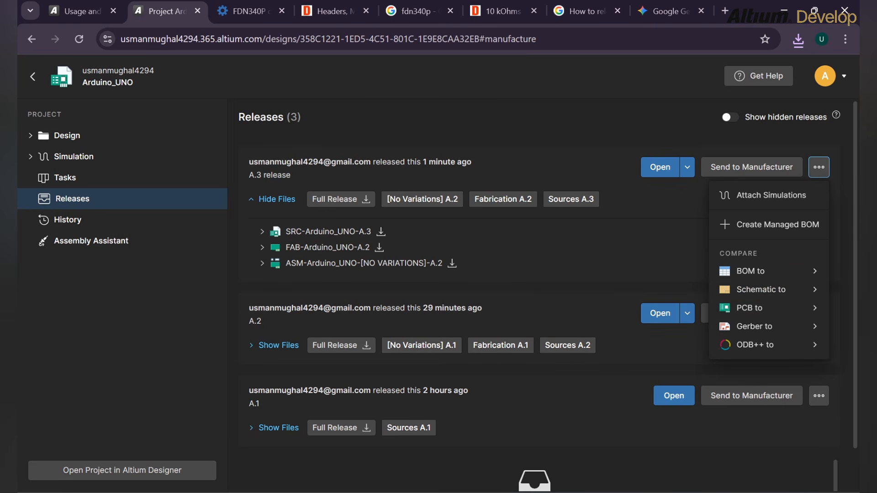
key("Escape")
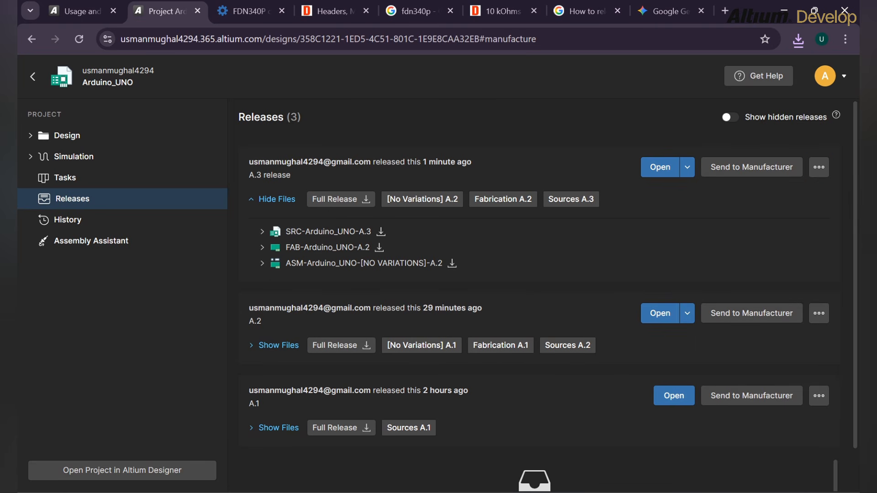